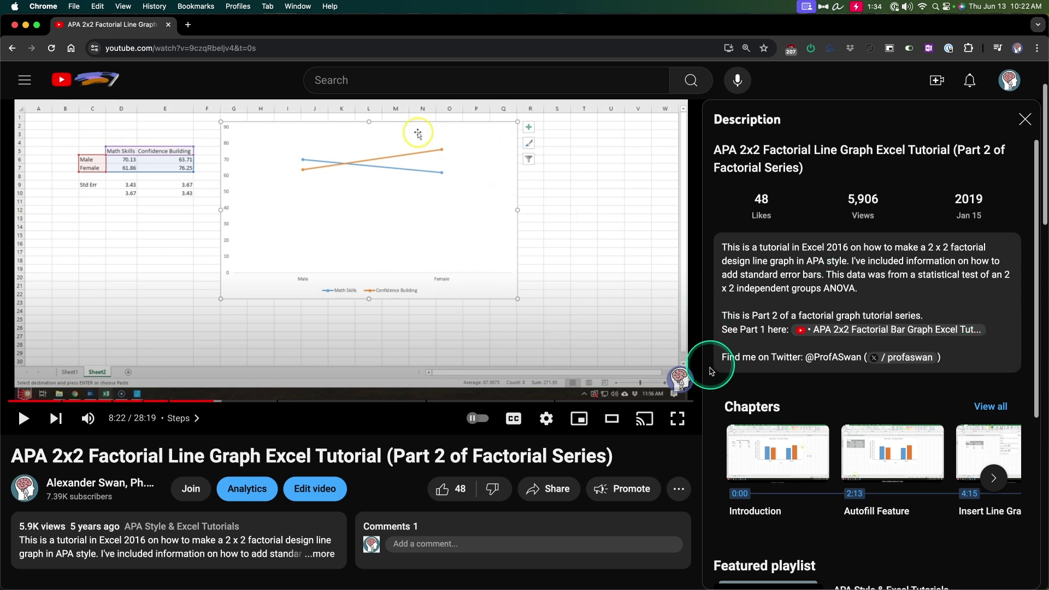
Check the available playback quality options of the paused YouTube tutorial video
click(546, 418)
click(638, 377)
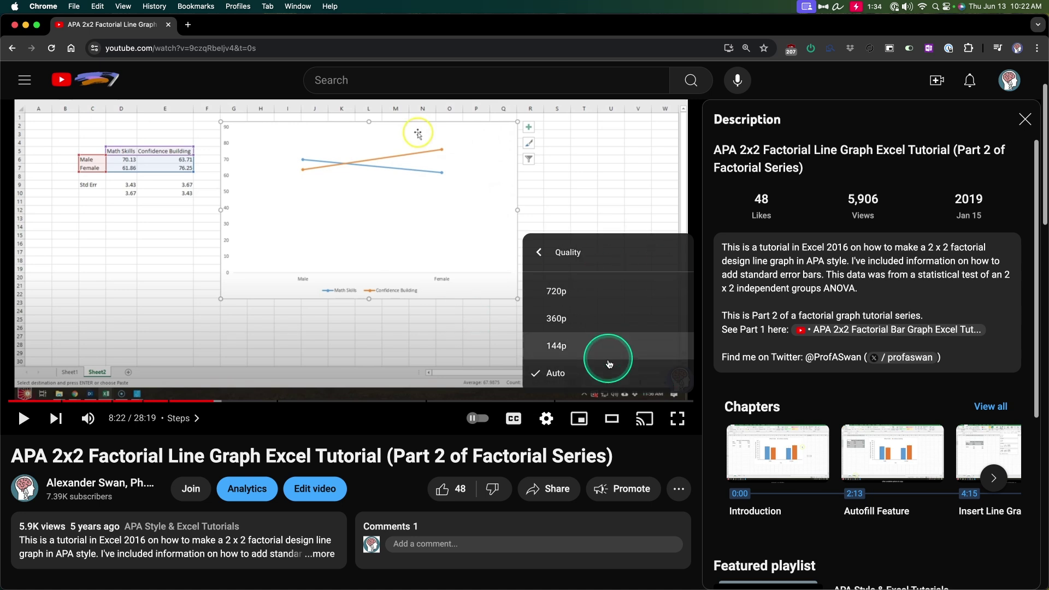
click(548, 419)
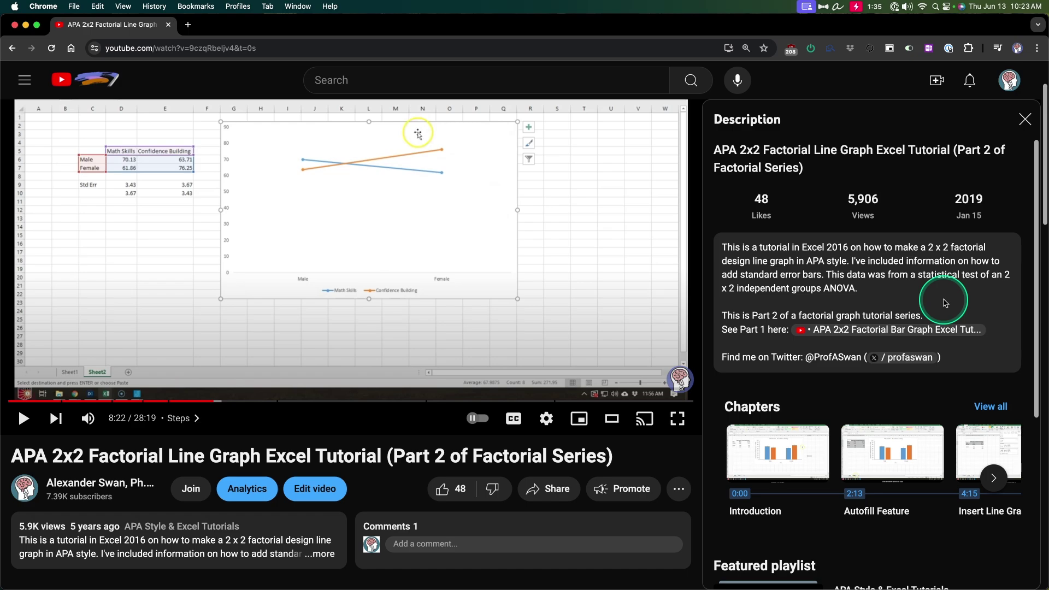
Switch to Excel and insert a Line with Markers chart from the men and women scores in B5:D7
key(super+Tab)
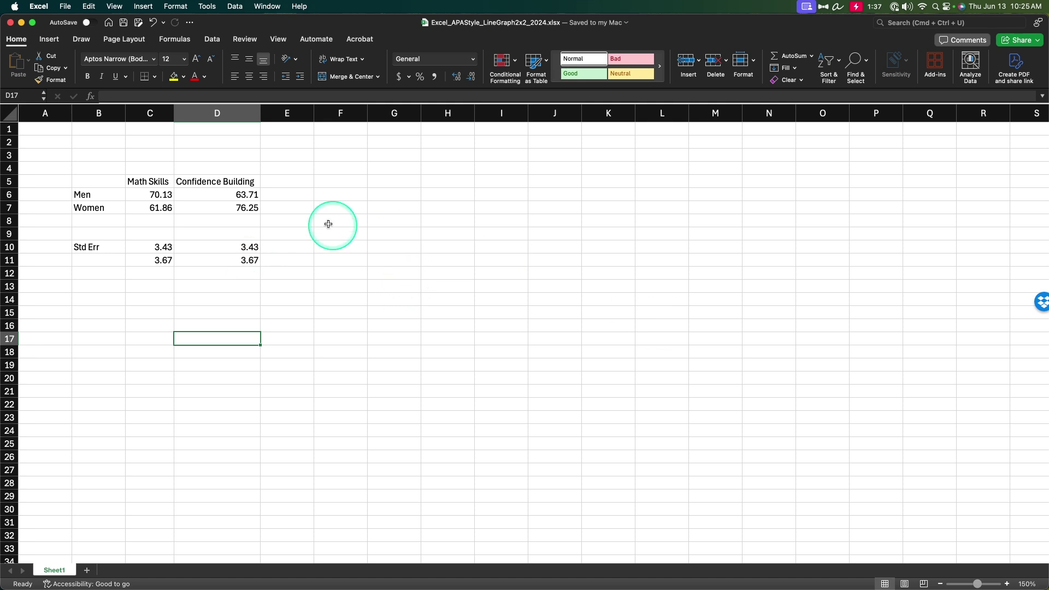
drag(99, 178, 213, 213)
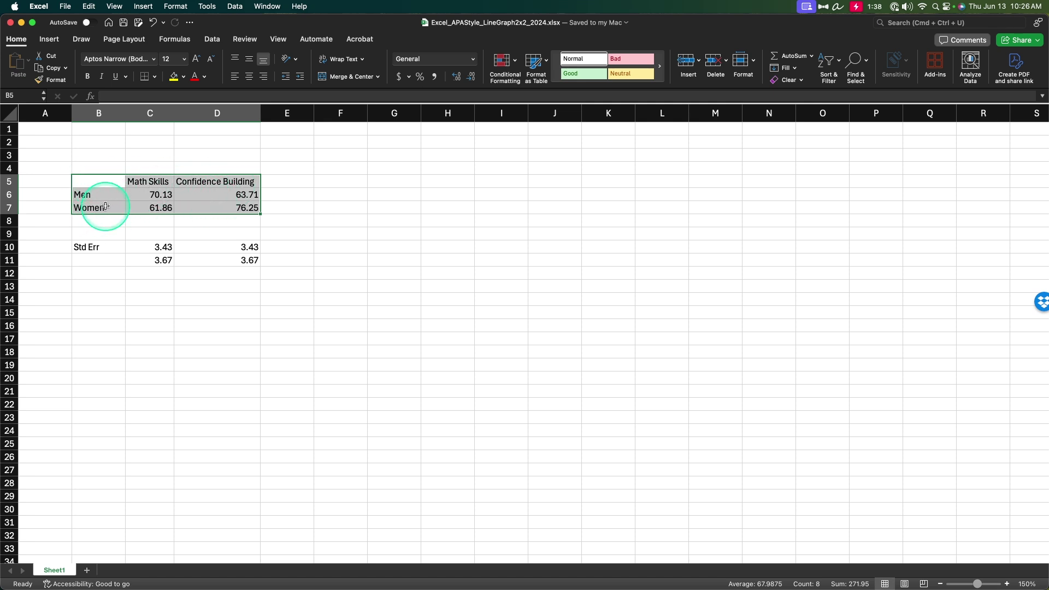
click(49, 39)
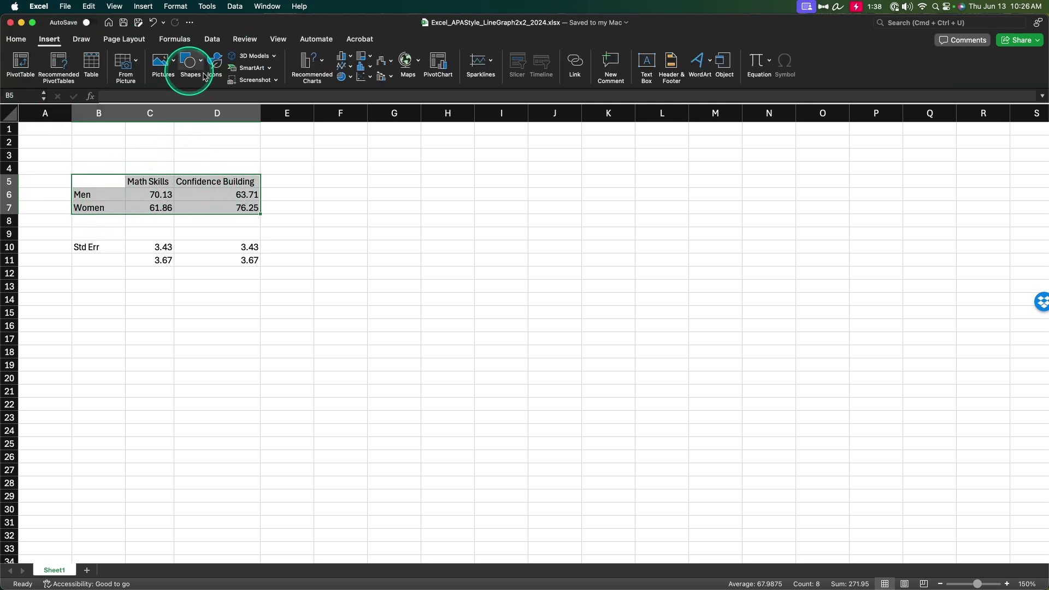
click(351, 67)
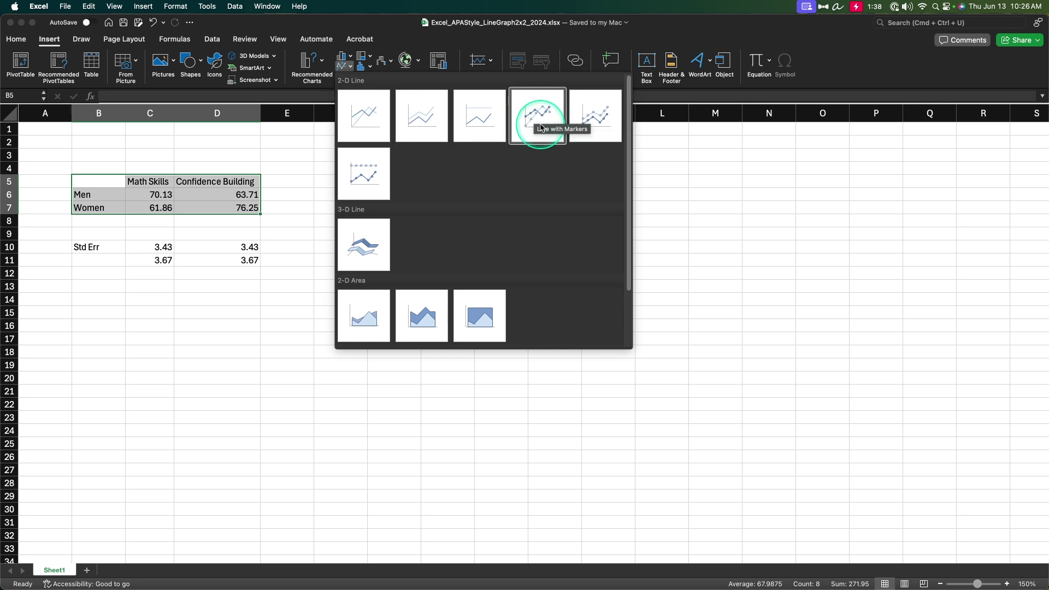
key(super+Tab)
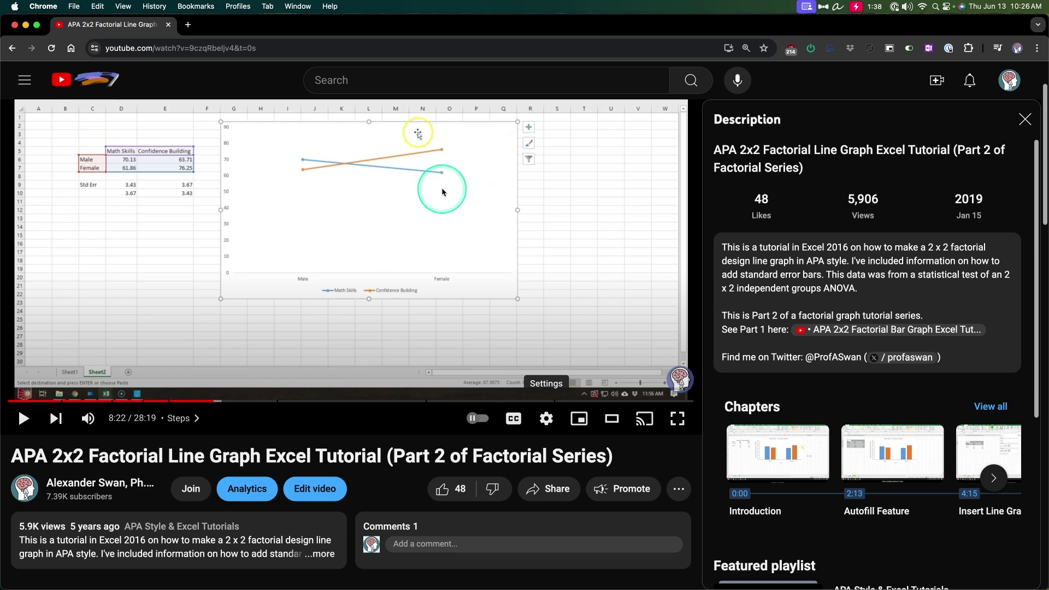
key(super+Tab)
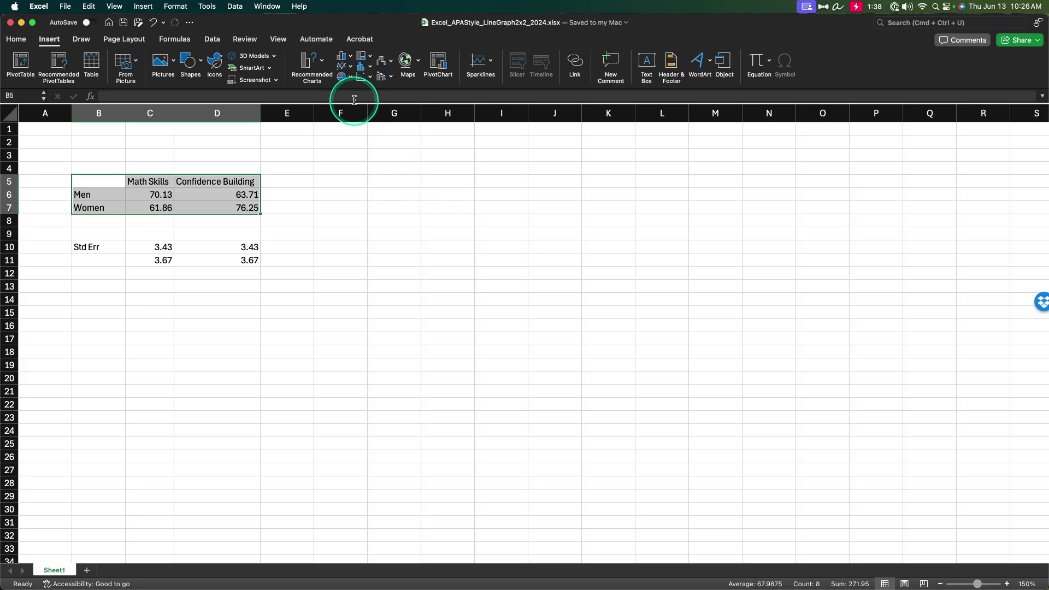
click(344, 66)
click(546, 126)
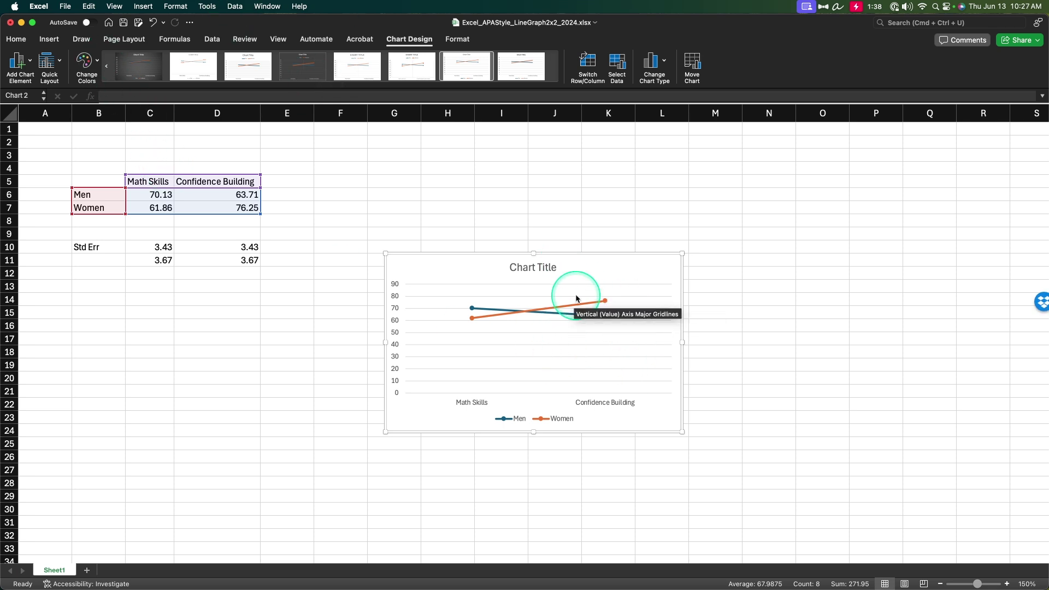
Move the chart beside the data table and enlarge it to cover about F1 to P31
drag(575, 249, 501, 128)
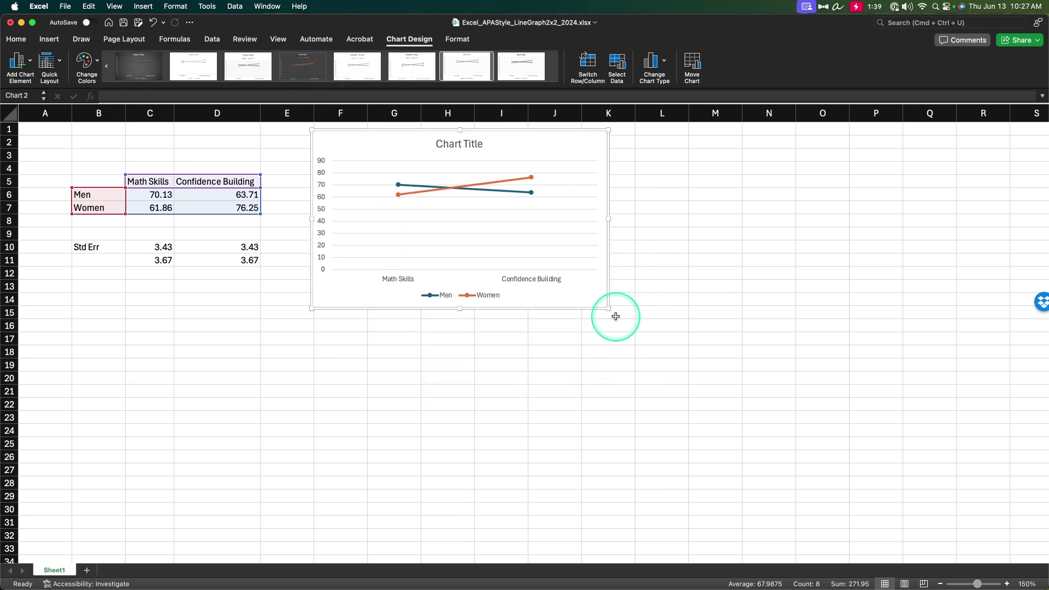
drag(610, 309, 867, 526)
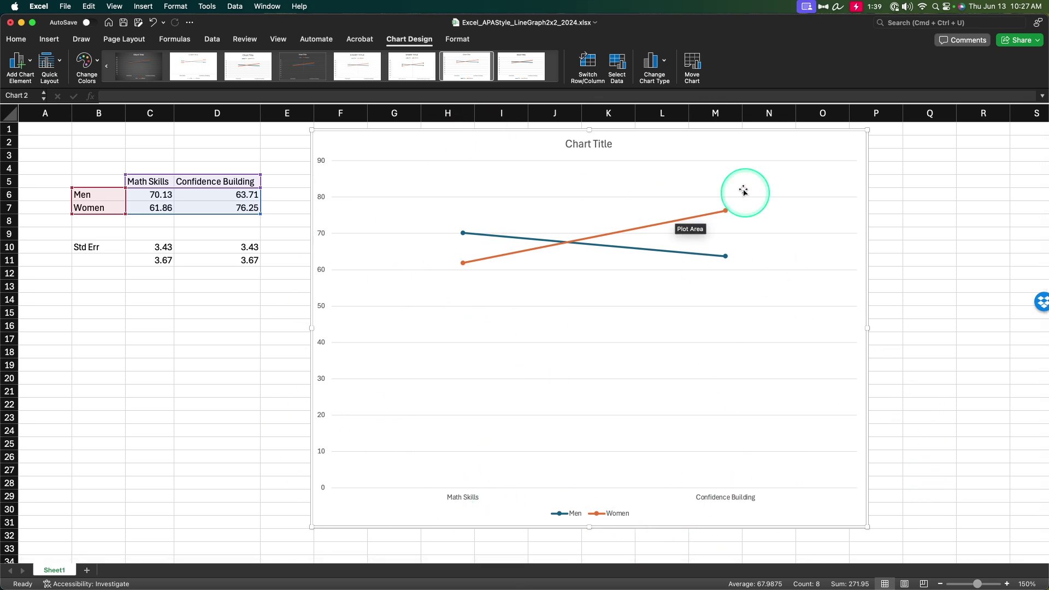
click(20, 66)
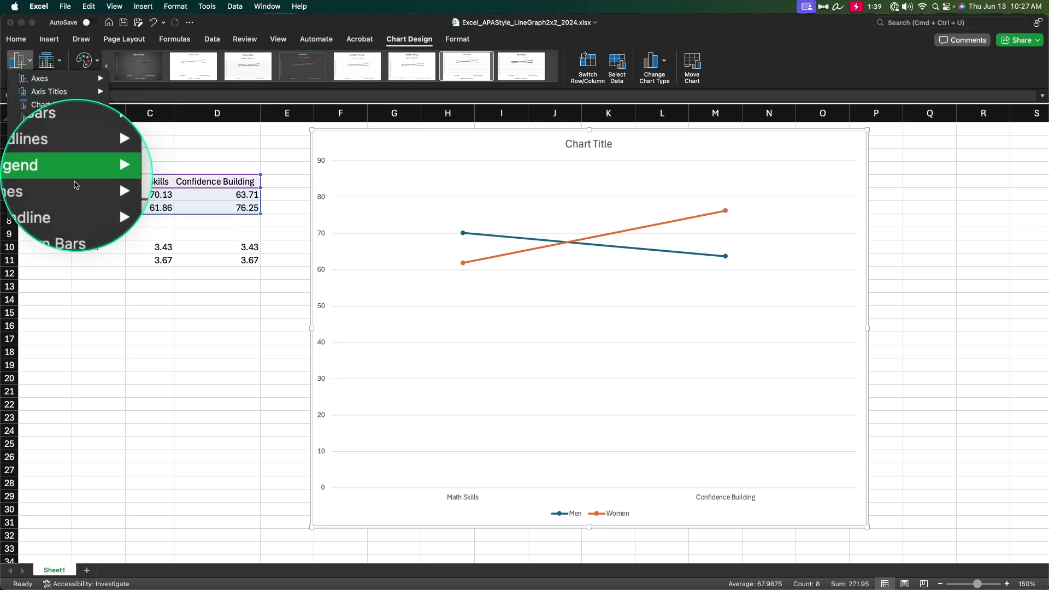
mouse_move(49, 94)
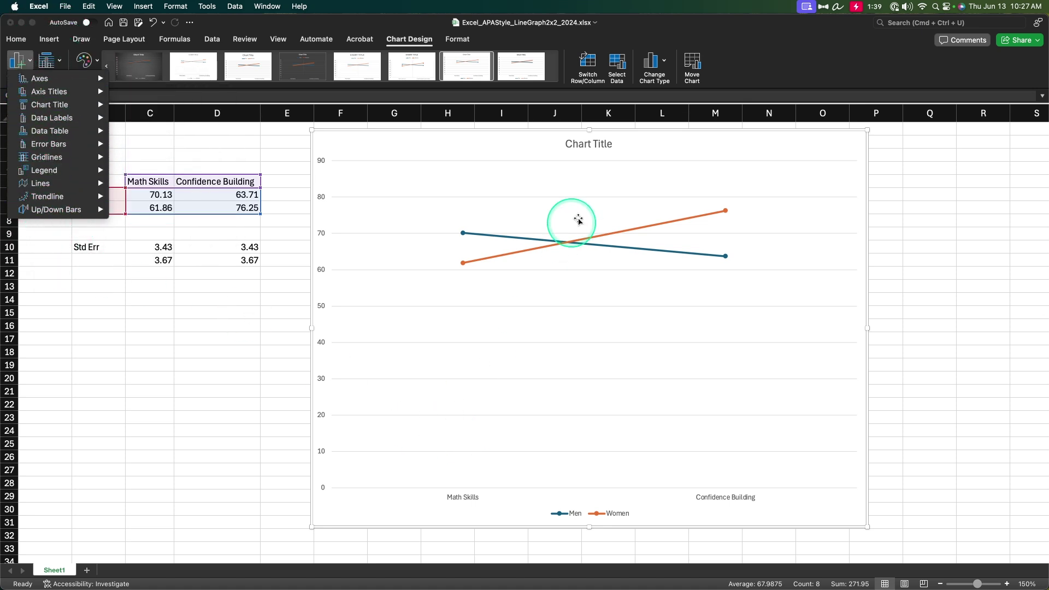
click(647, 131)
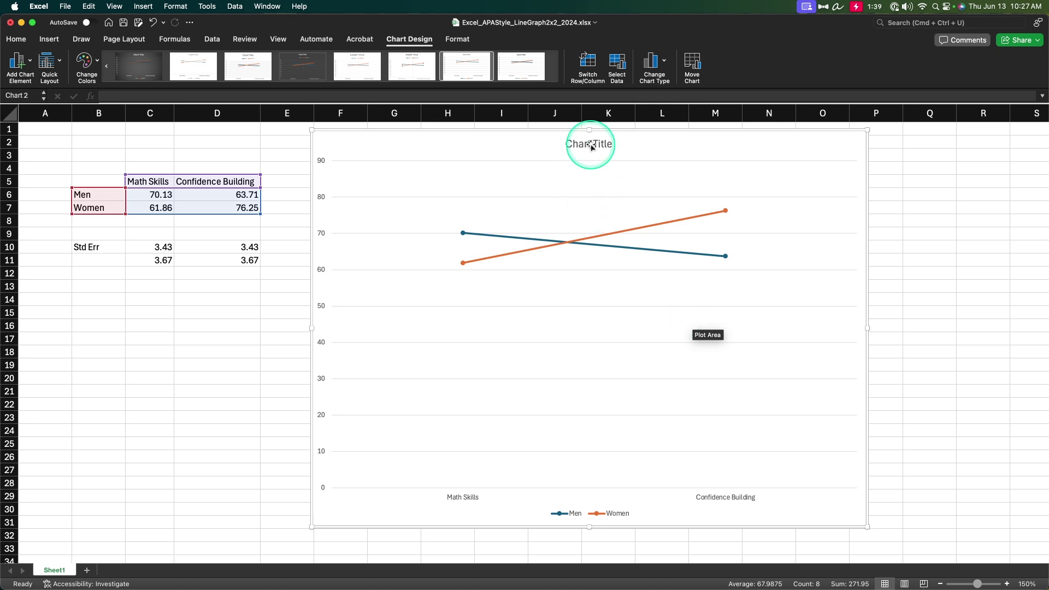
Remove the title from the line chart
click(589, 144)
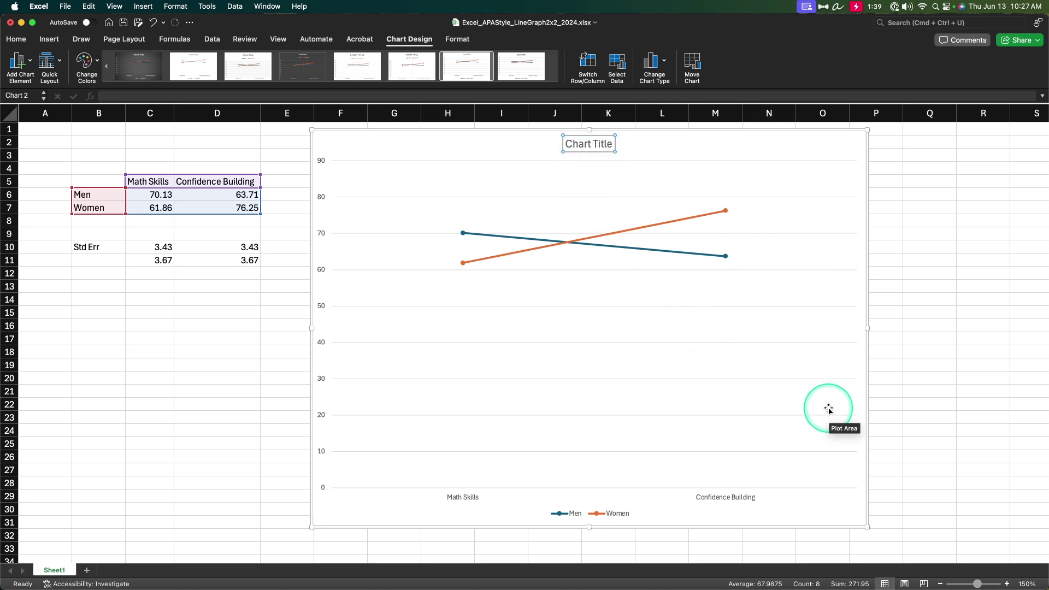
click(18, 63)
mouse_move(28, 97)
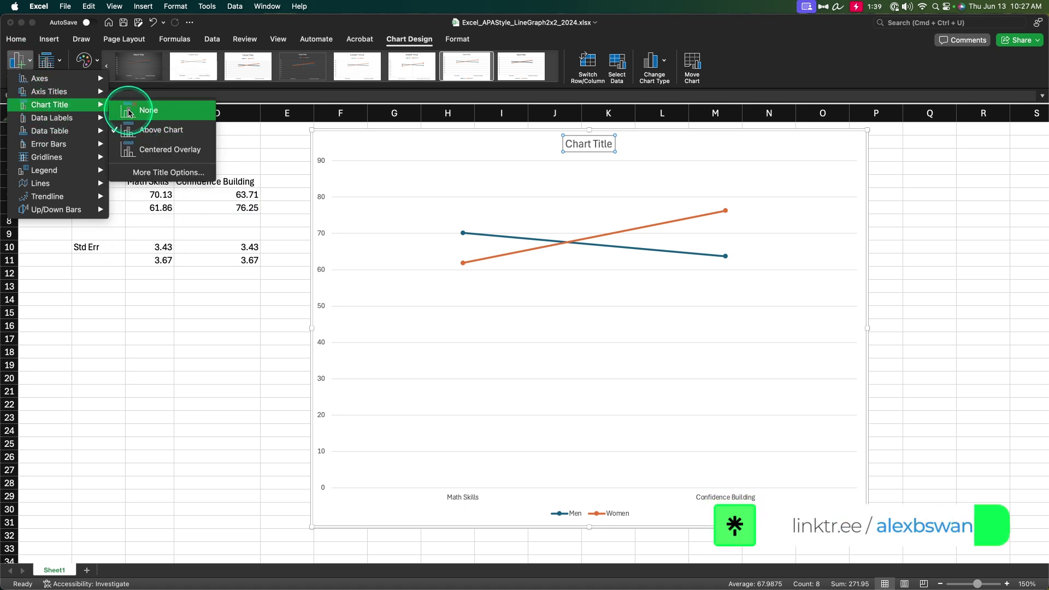
click(137, 109)
click(21, 65)
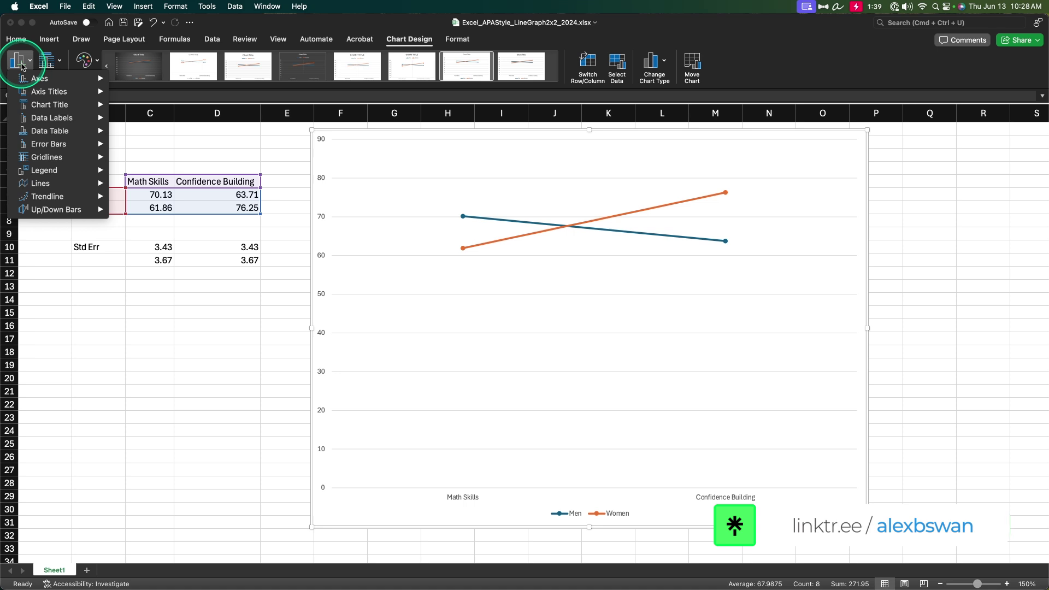
mouse_move(54, 104)
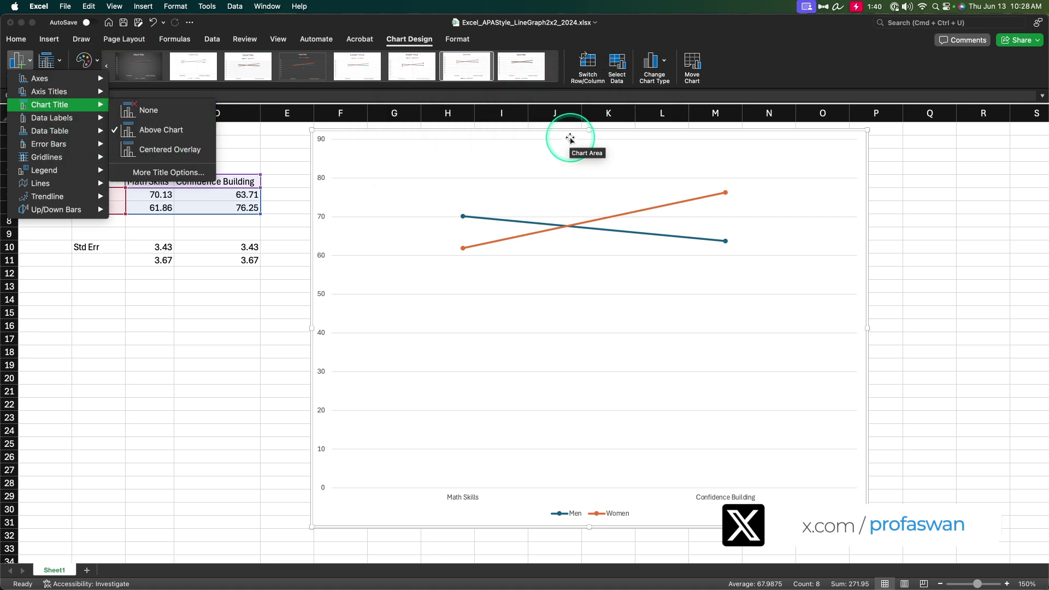
click(449, 529)
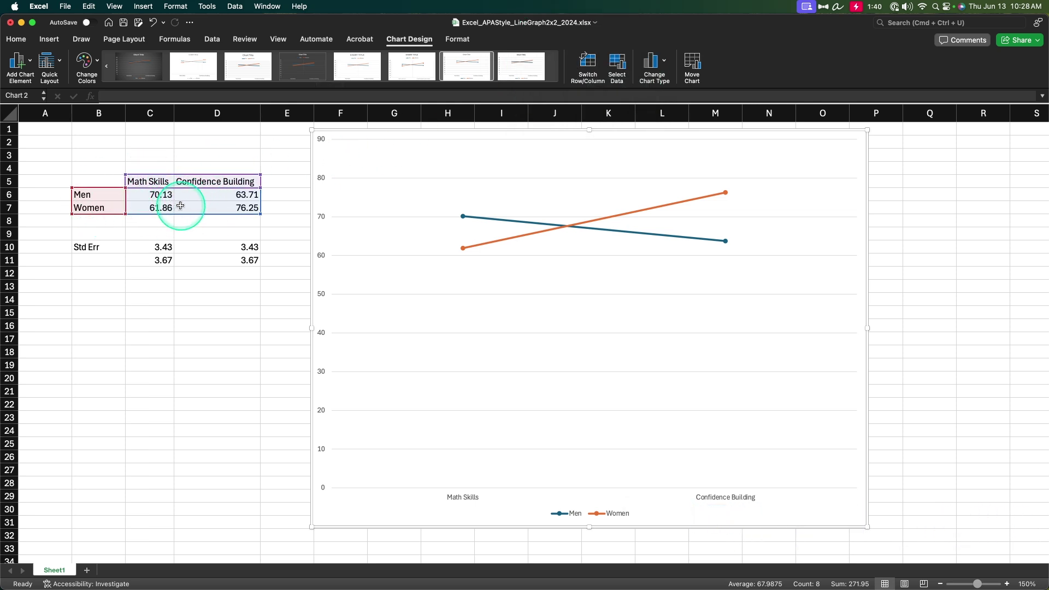
Switch the chart's rows and columns so Men and Women are on the horizontal axis and Math Skills and Confidence Building are the lines
click(587, 64)
click(587, 64)
click(587, 64)
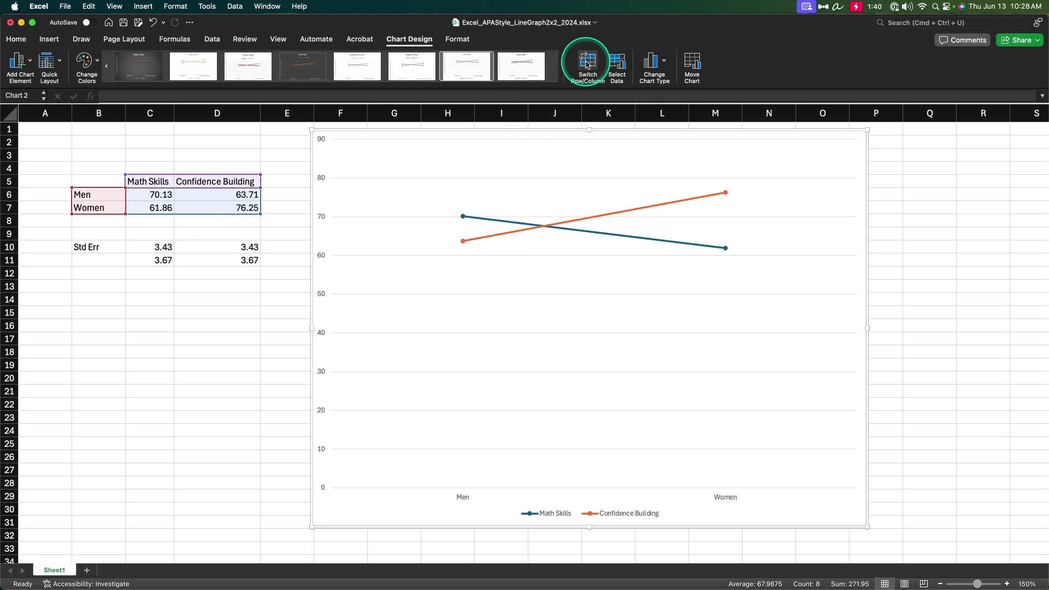
click(587, 65)
click(587, 65)
click(587, 64)
click(586, 64)
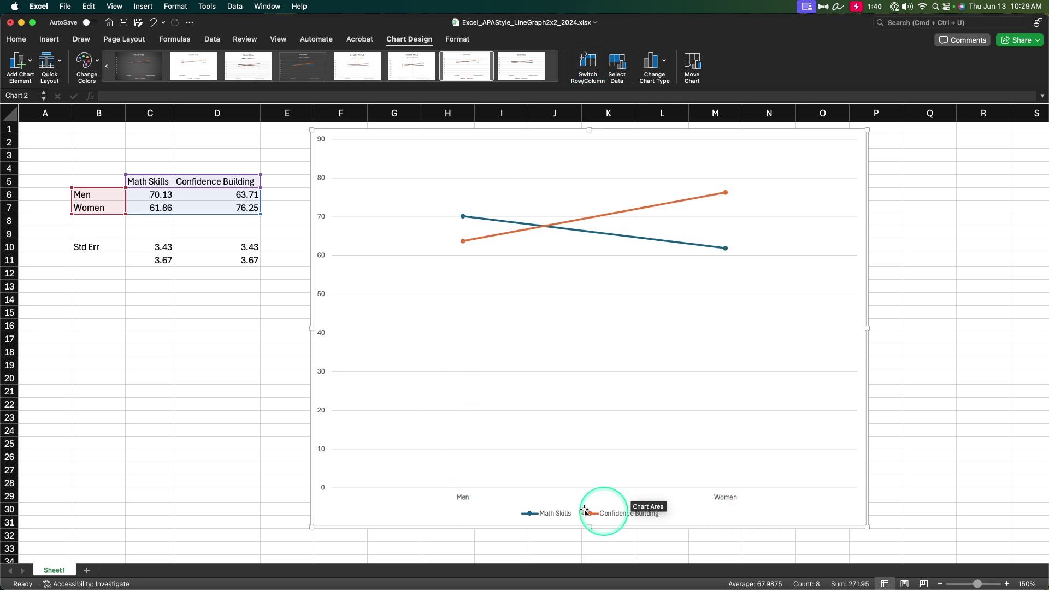
click(589, 64)
click(588, 63)
click(589, 62)
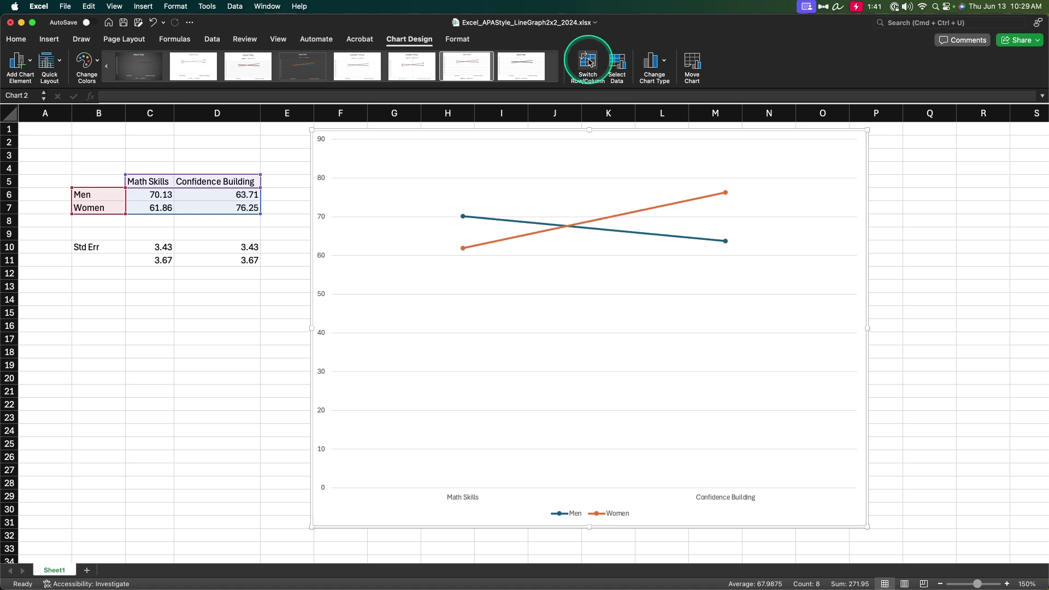
click(588, 63)
click(588, 62)
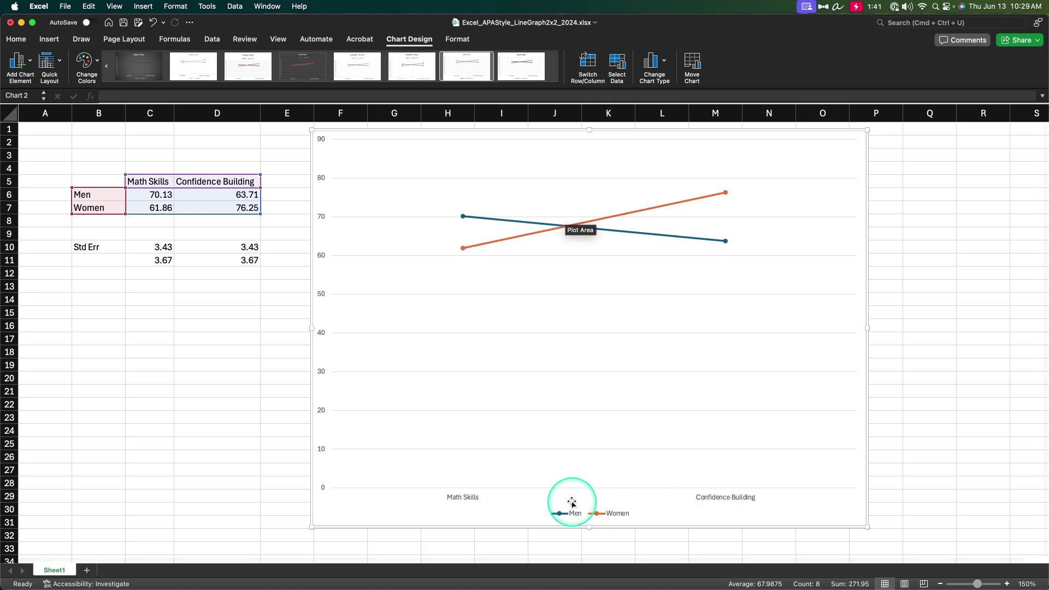
click(593, 70)
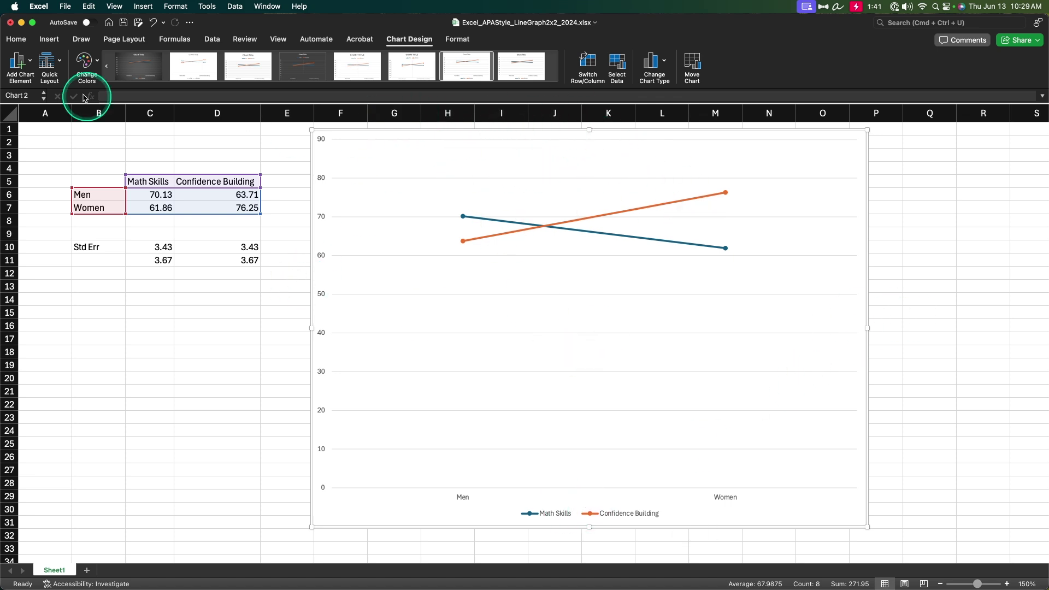
Place the legend at the top of the chart and set its text to Arial, size 14
click(18, 62)
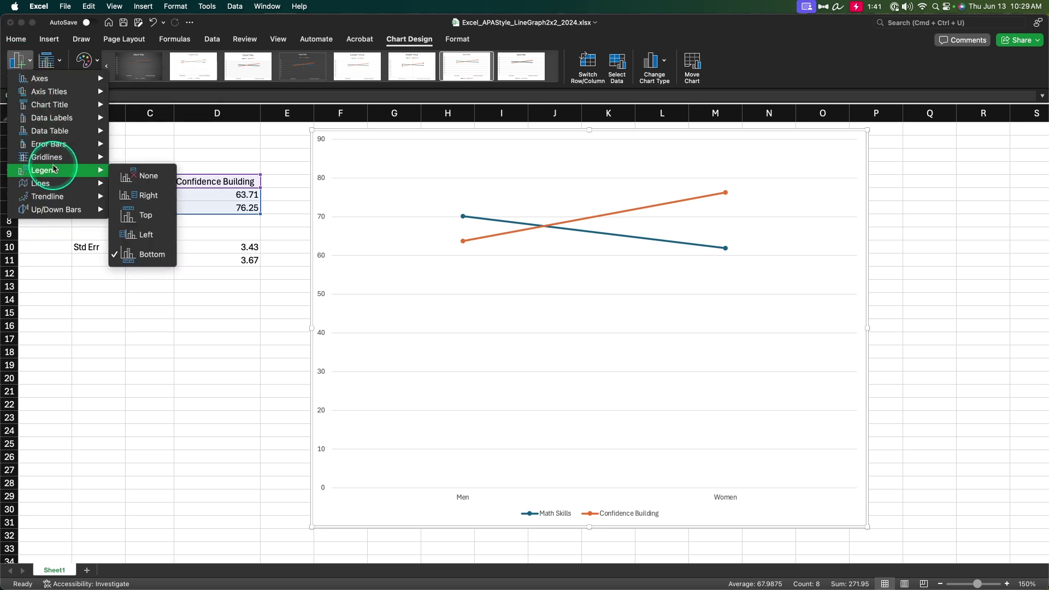
click(143, 215)
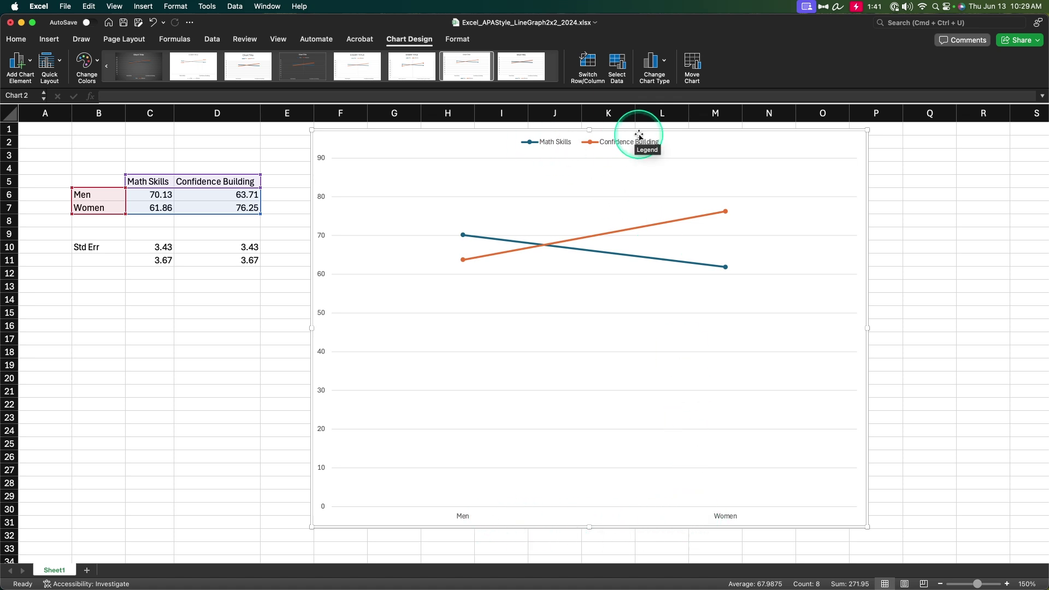
click(566, 144)
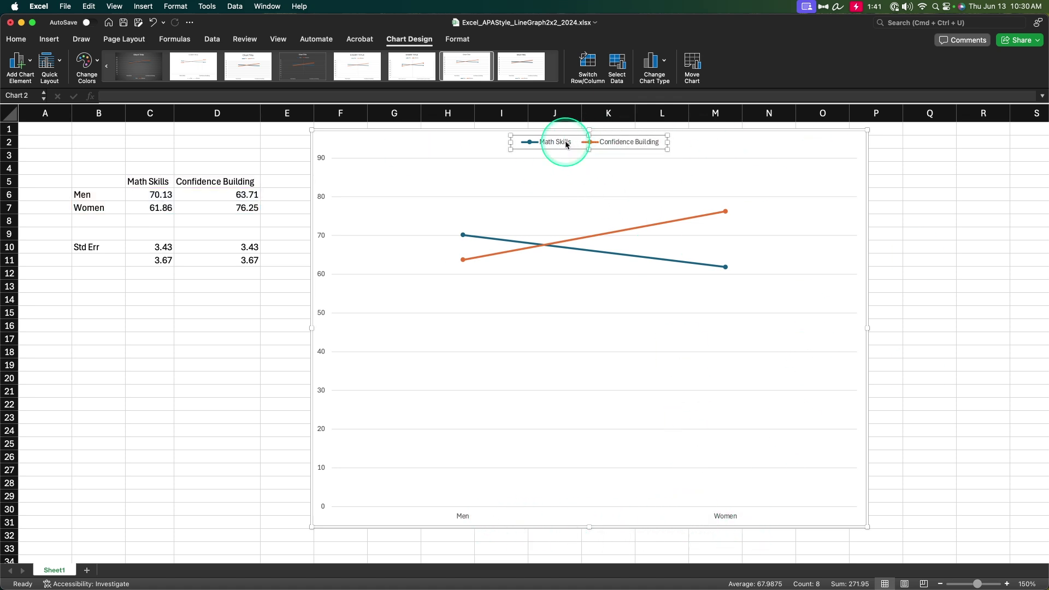
click(25, 41)
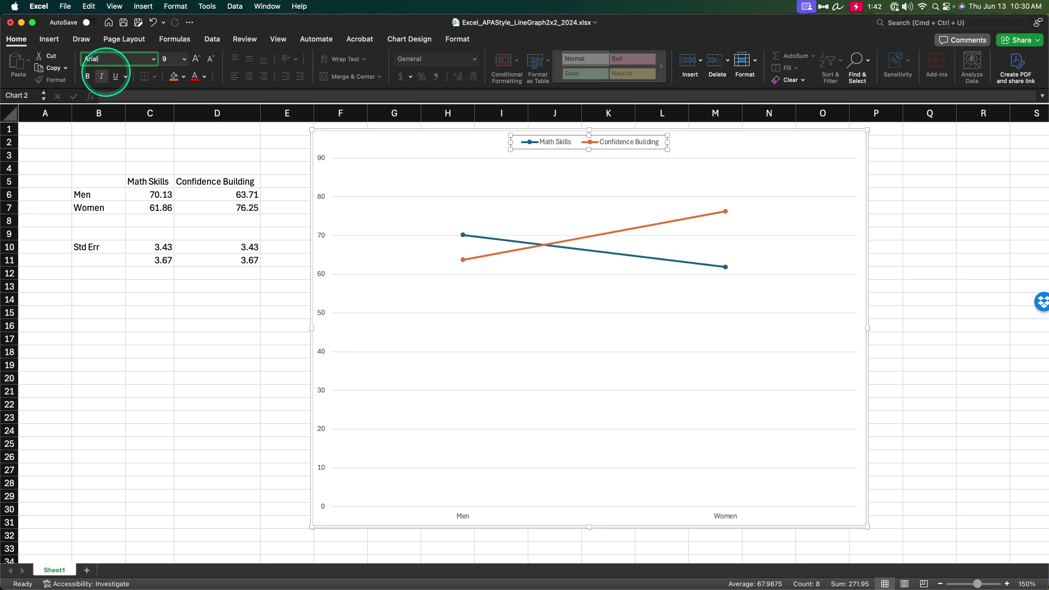
key(Tab)
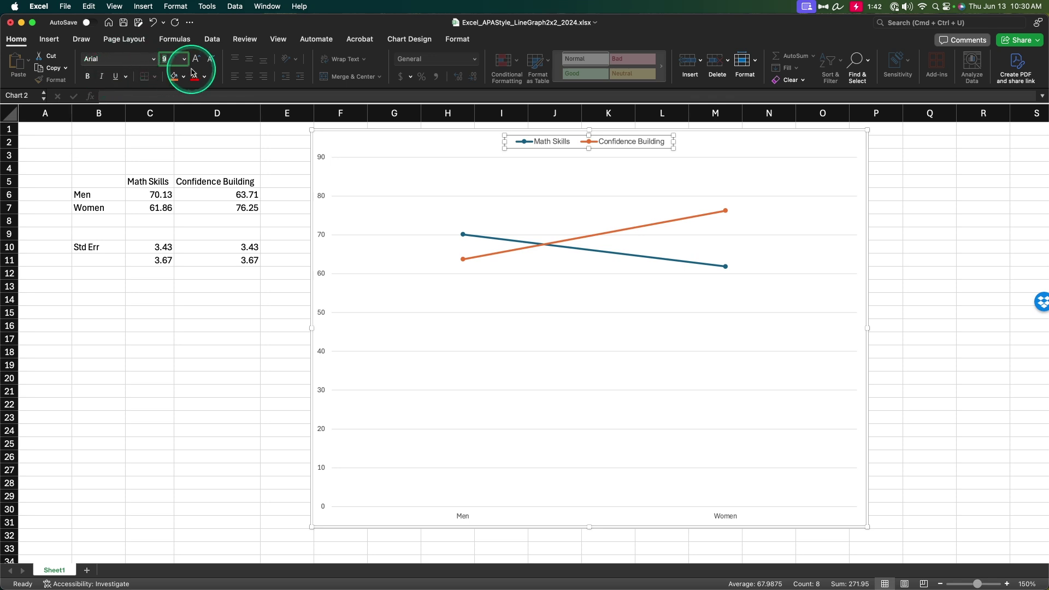
key(Return)
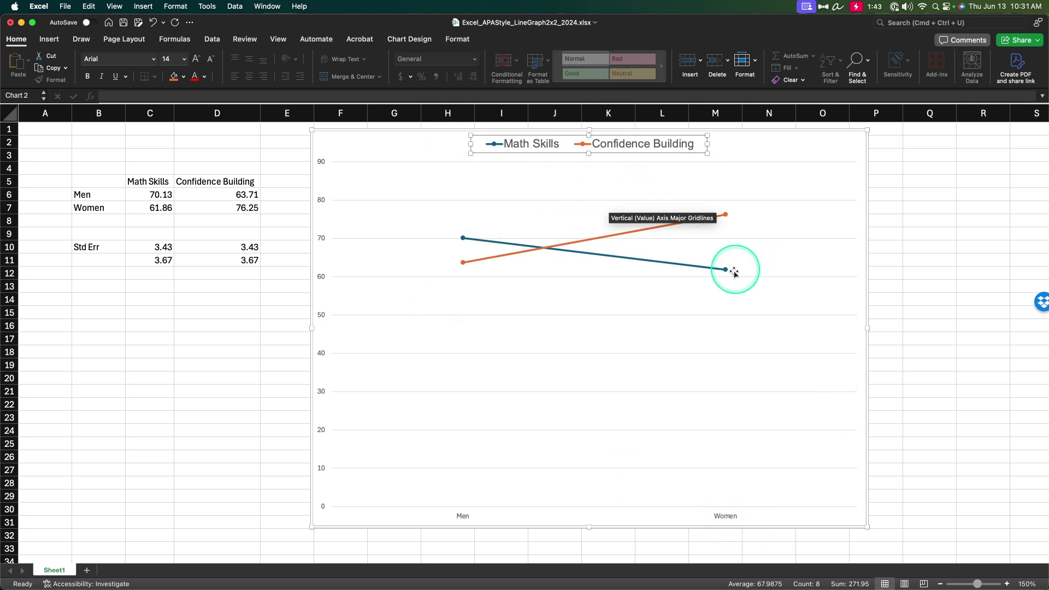
Remove the primary major horizontal gridlines from the chart and check the remaining gridline options
click(464, 137)
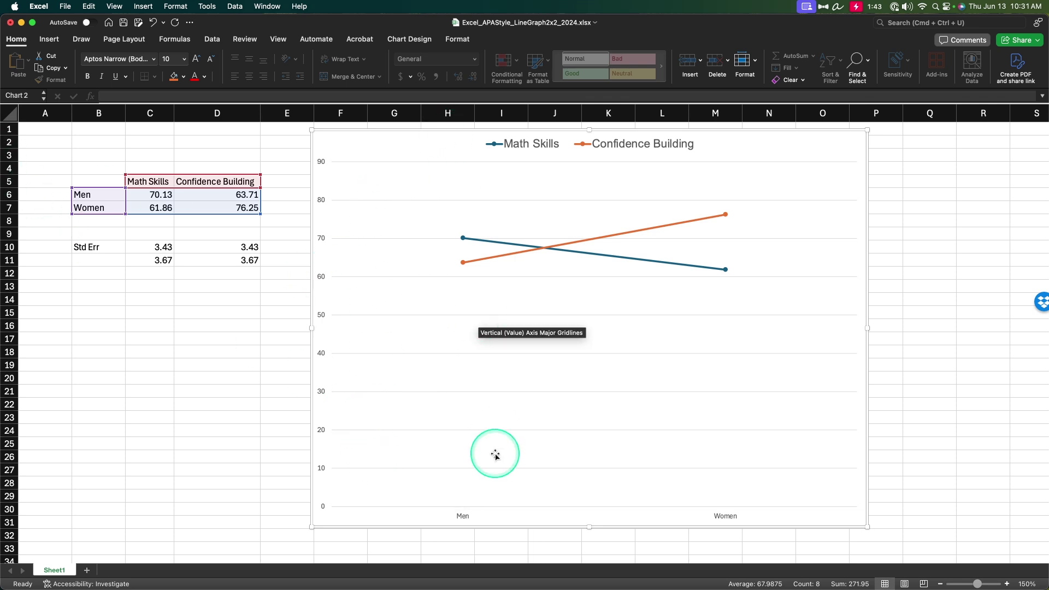
click(418, 36)
click(18, 60)
click(48, 160)
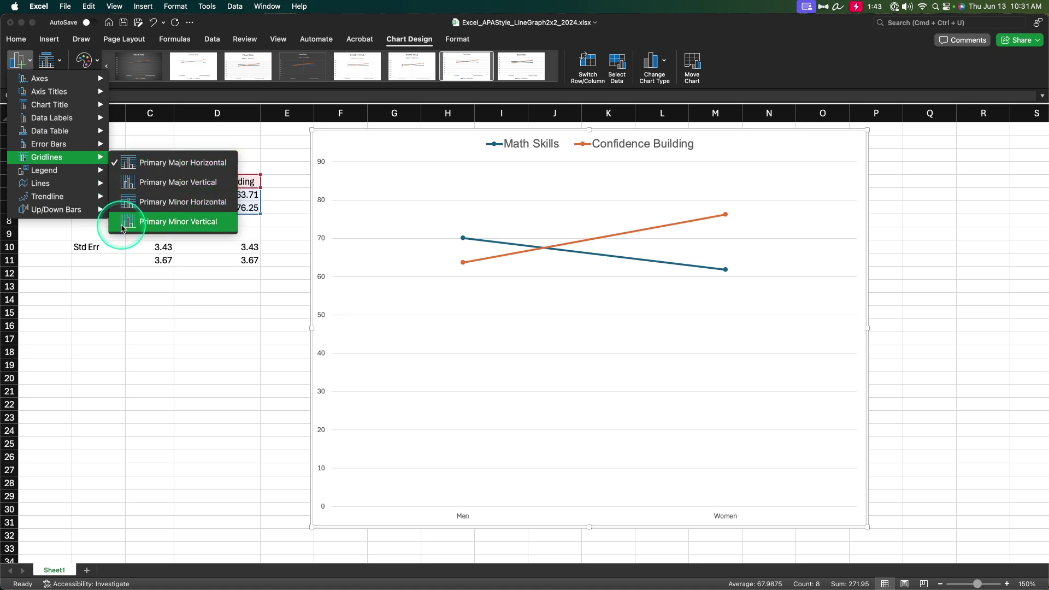
click(125, 165)
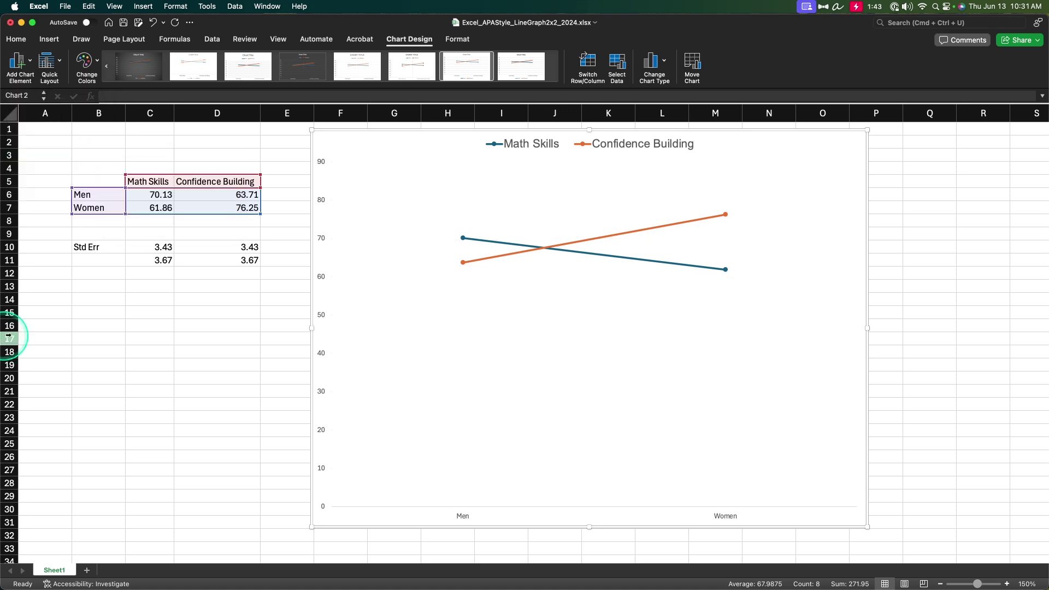
click(17, 59)
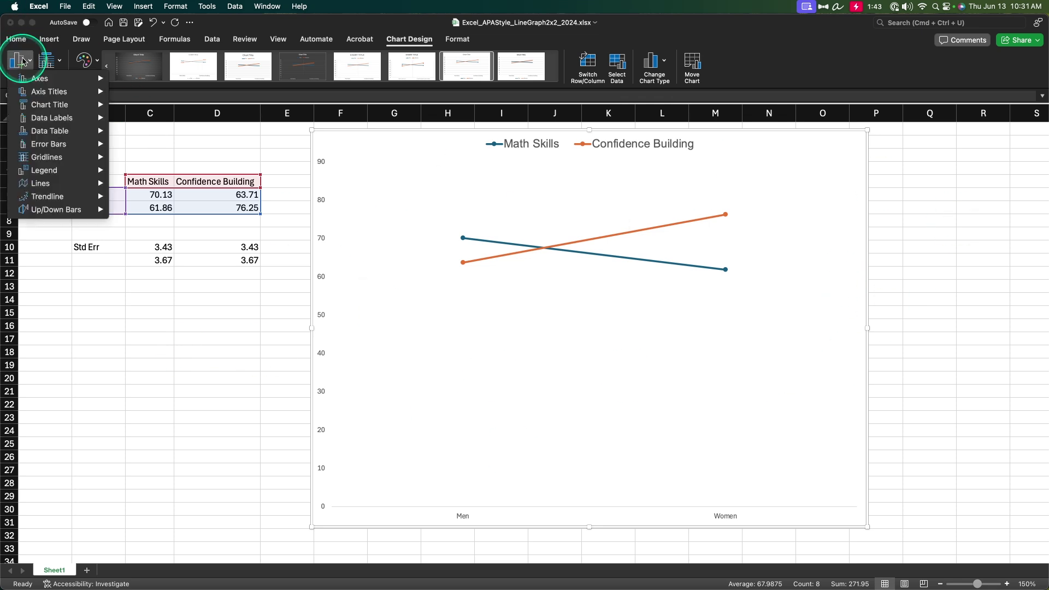
mouse_move(82, 157)
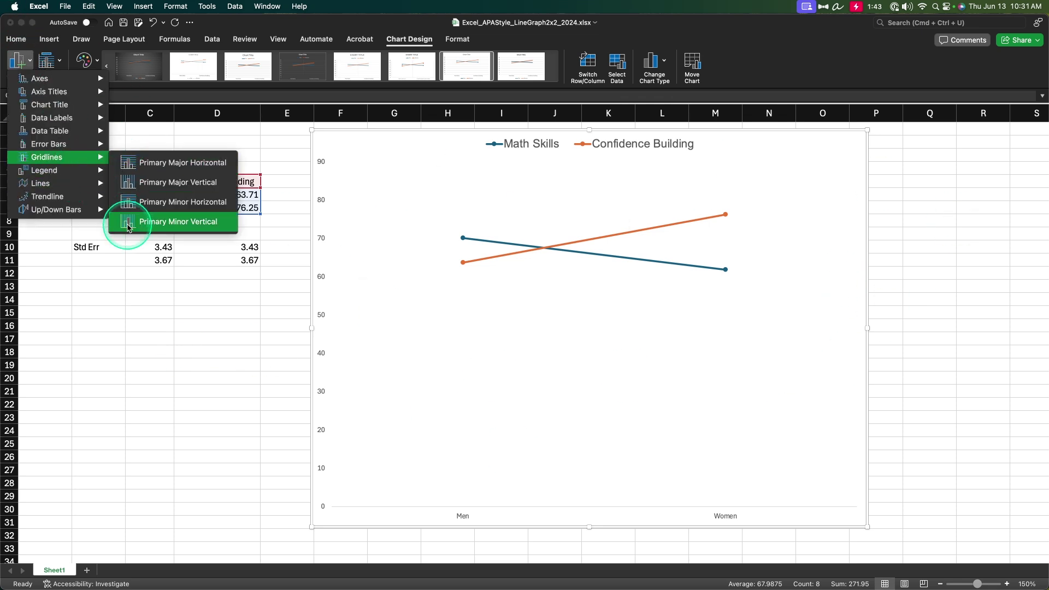
Format the horizontal axis line as solid black with a width of 1 pt
click(713, 518)
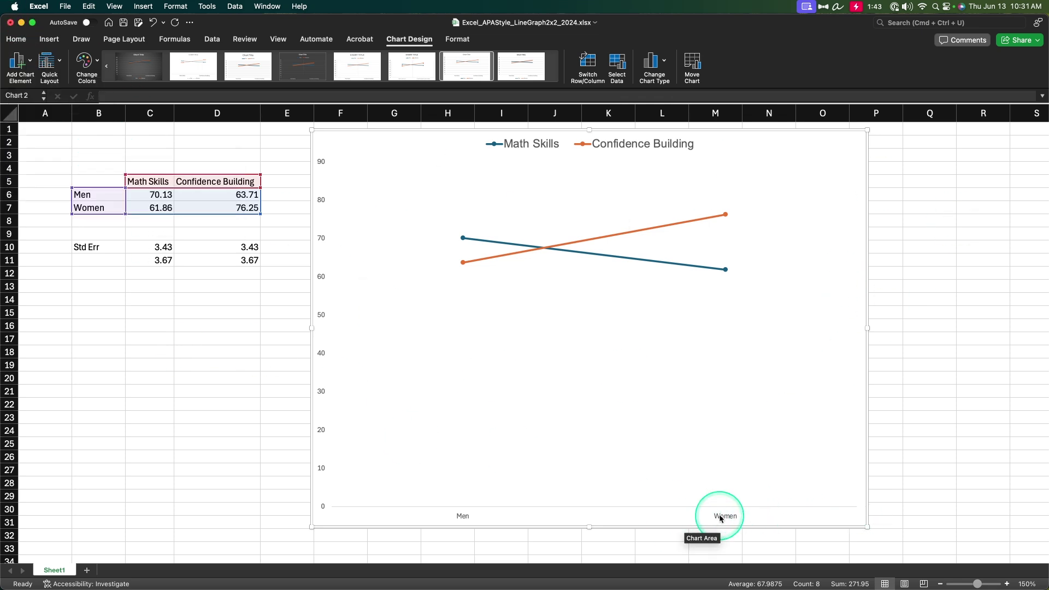
double_click(720, 518)
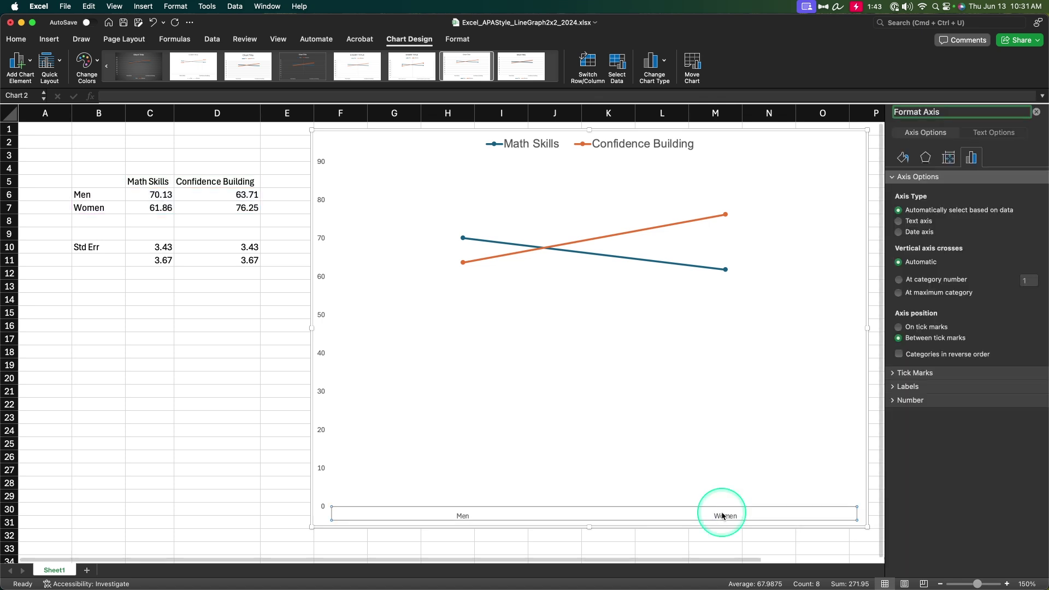
click(948, 158)
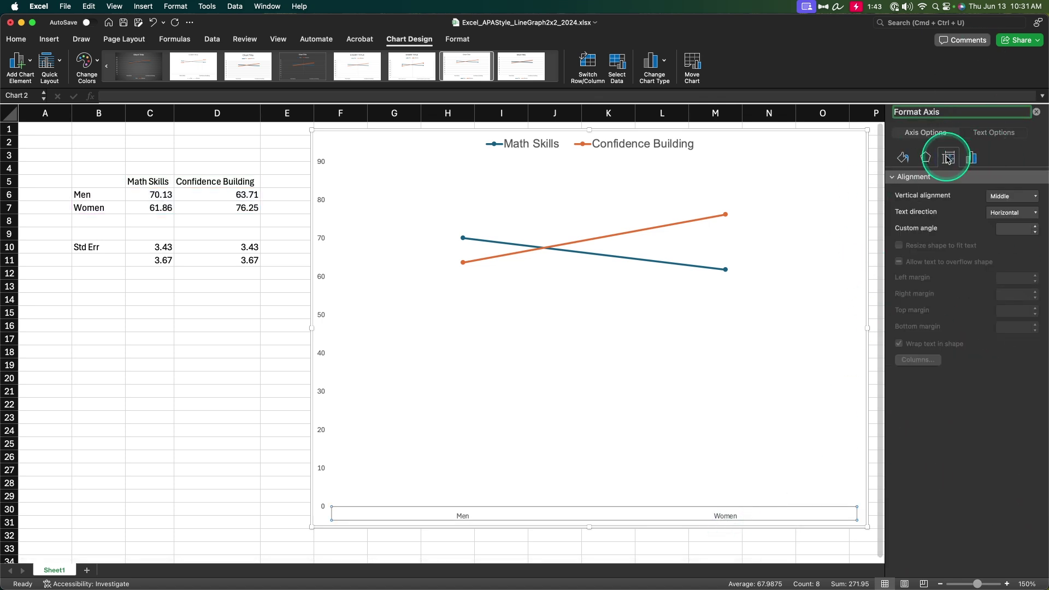
click(925, 159)
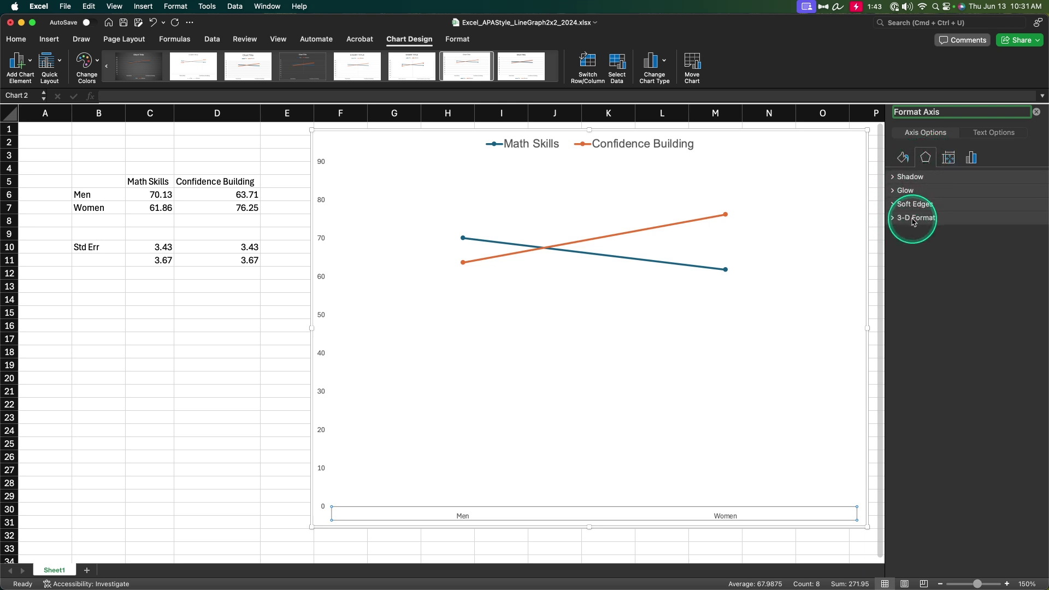
click(904, 158)
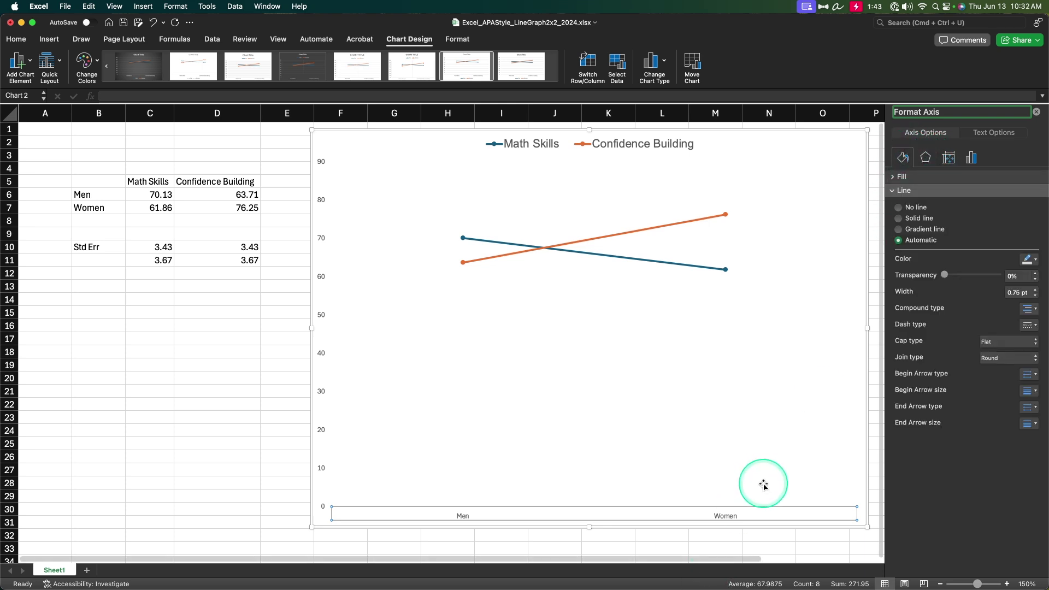
click(1030, 260)
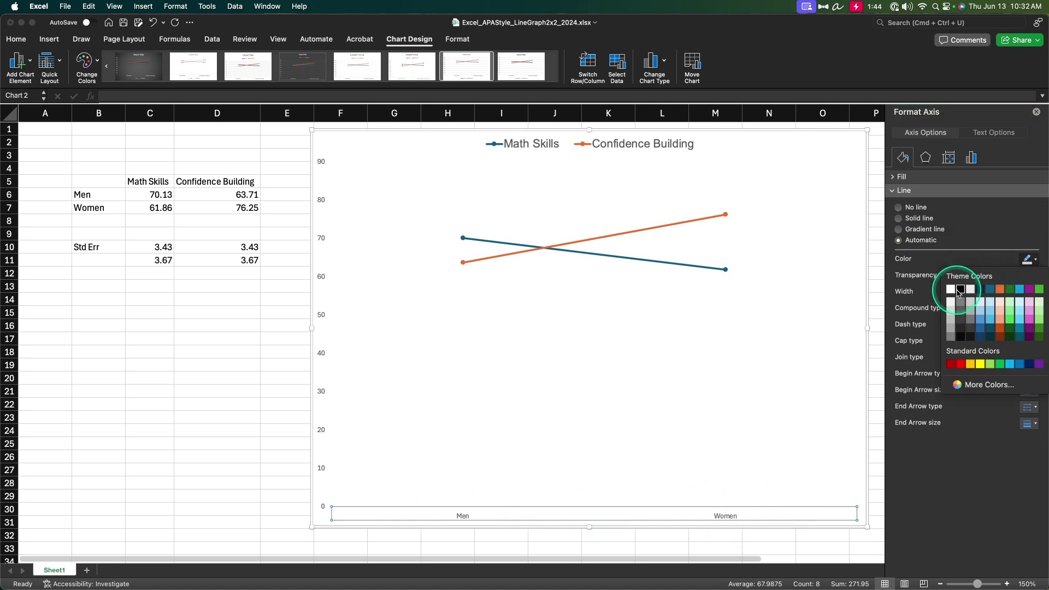
click(961, 290)
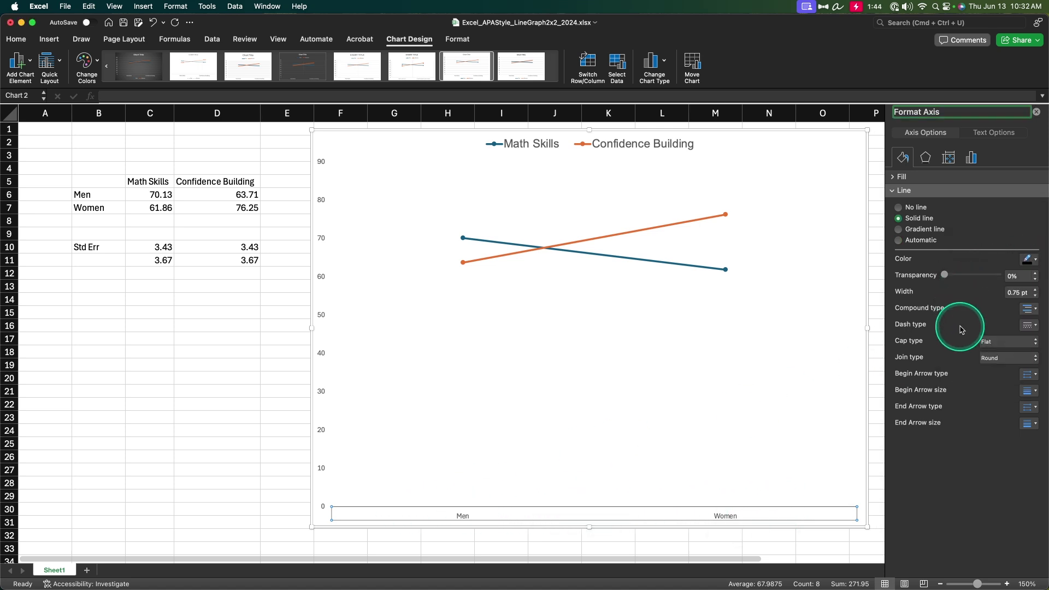
click(1035, 290)
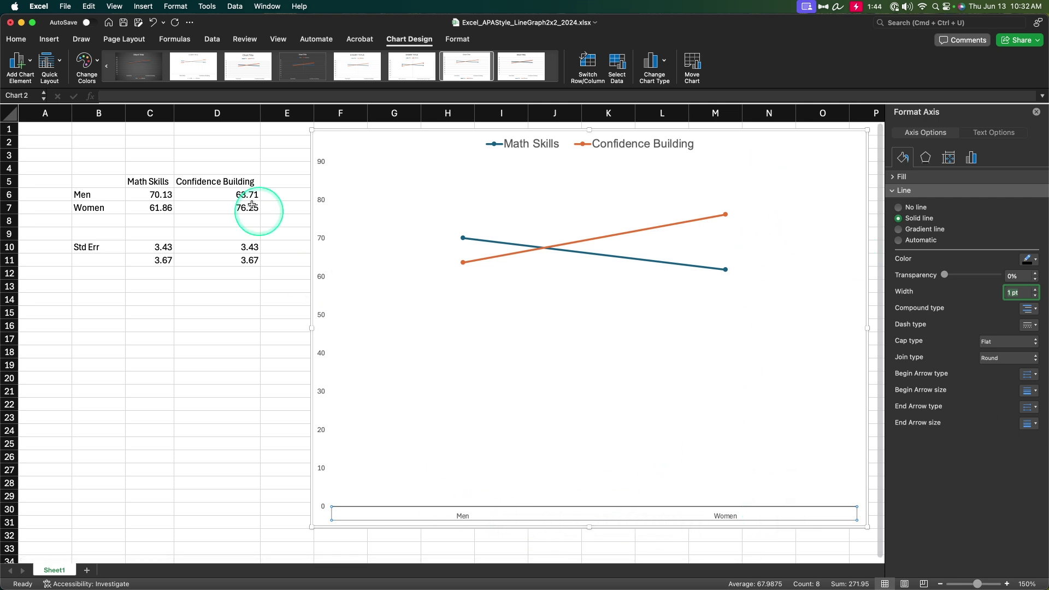
Set the Men and Women labels on the horizontal axis to Arial, size 14
click(17, 39)
click(101, 58)
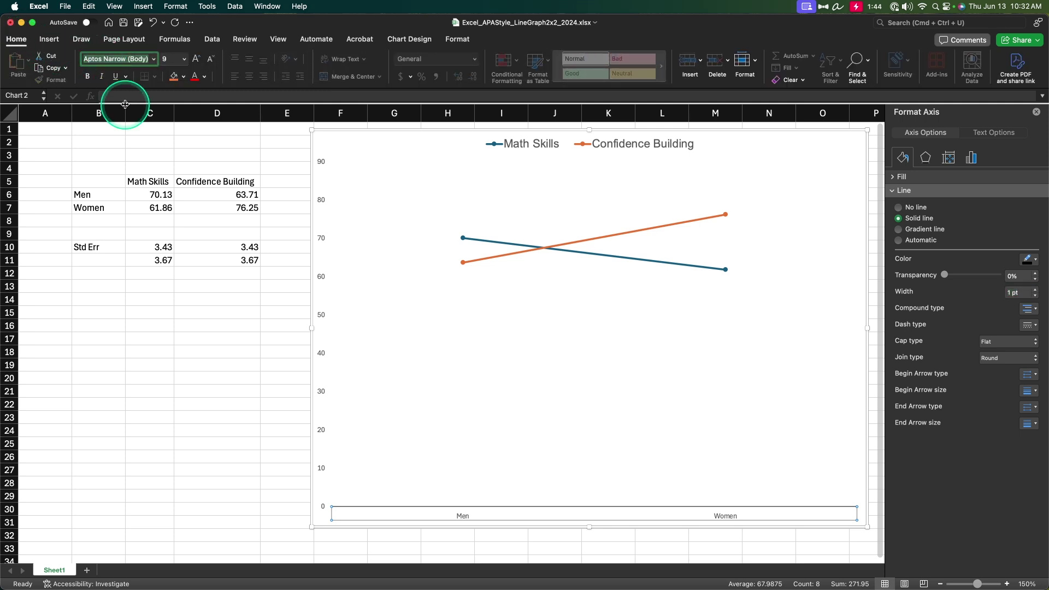
text(Arial)
key(Tab)
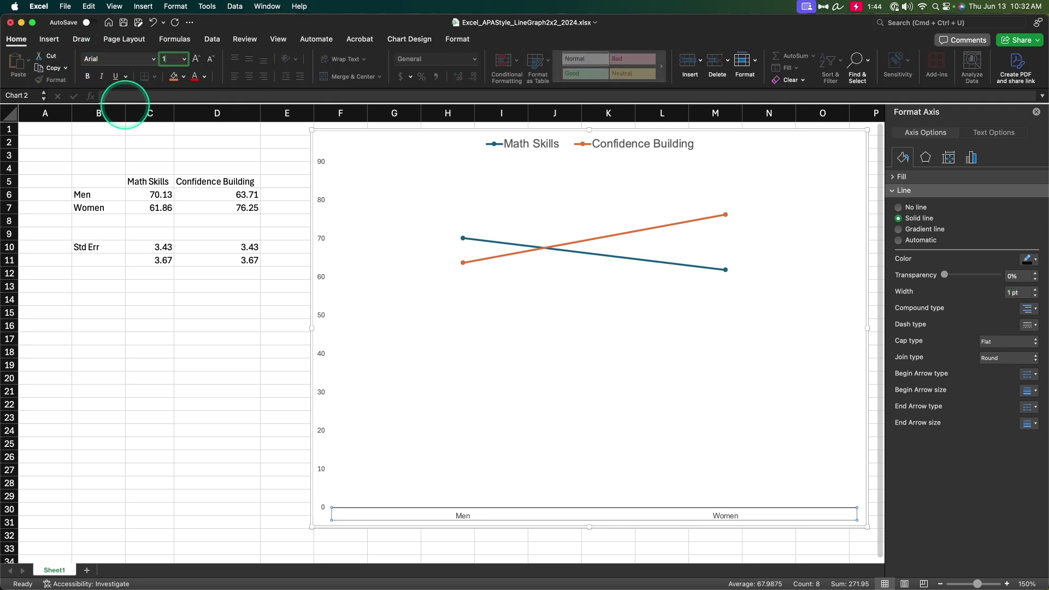
text(14)
key(Return)
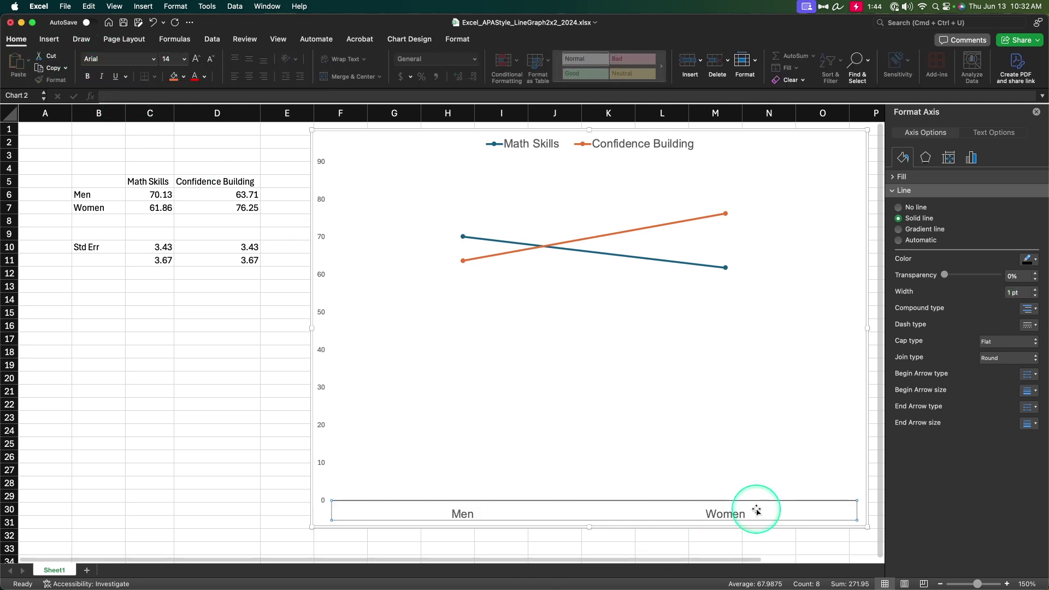
Add a primary horizontal axis title reading Gender and format it in Arial, size 14
click(410, 39)
click(16, 63)
mouse_move(33, 100)
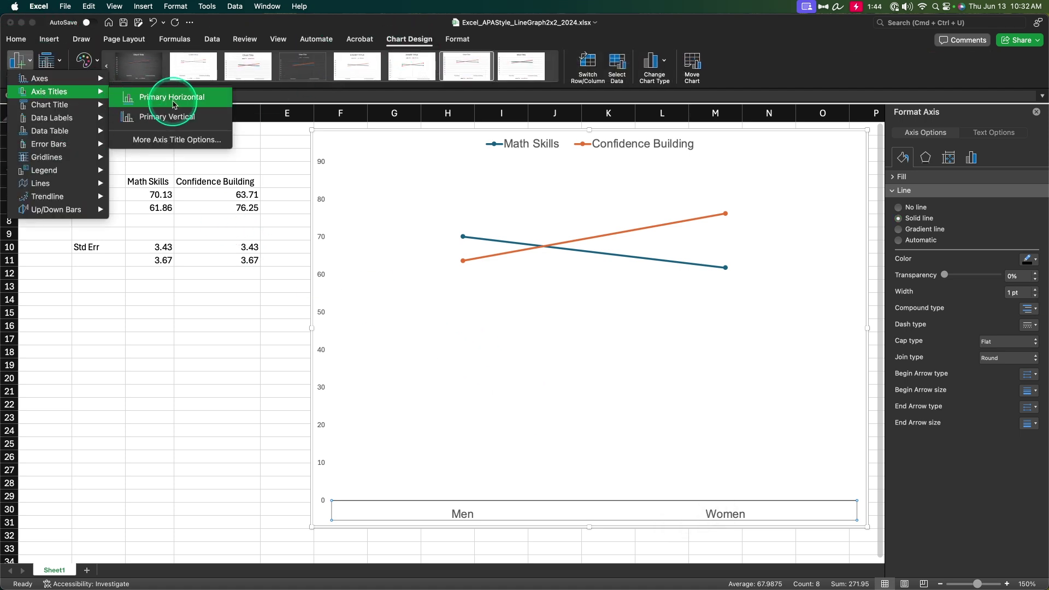
click(174, 98)
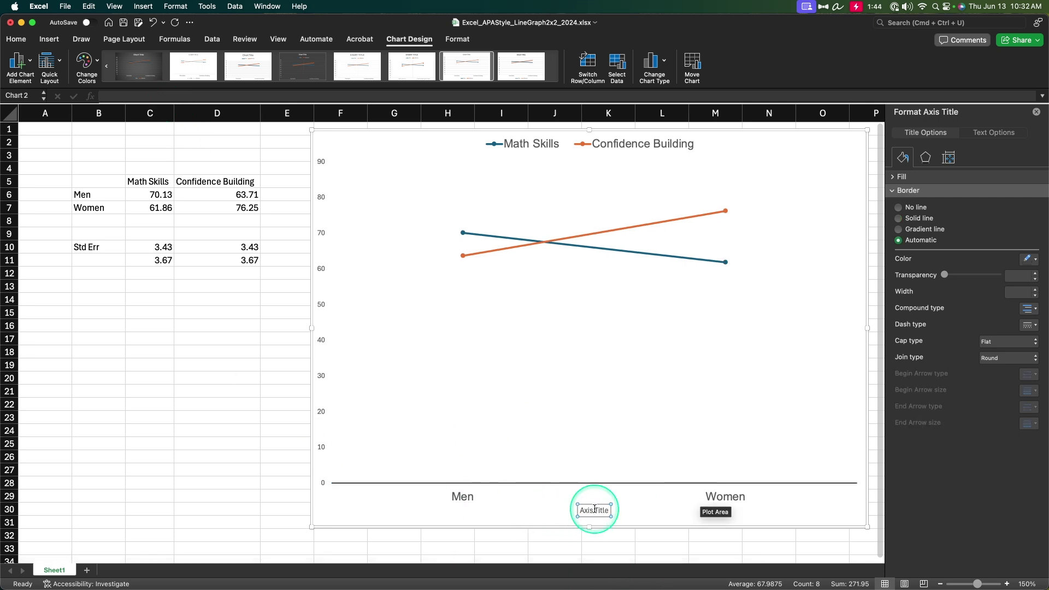
drag(608, 512, 584, 508)
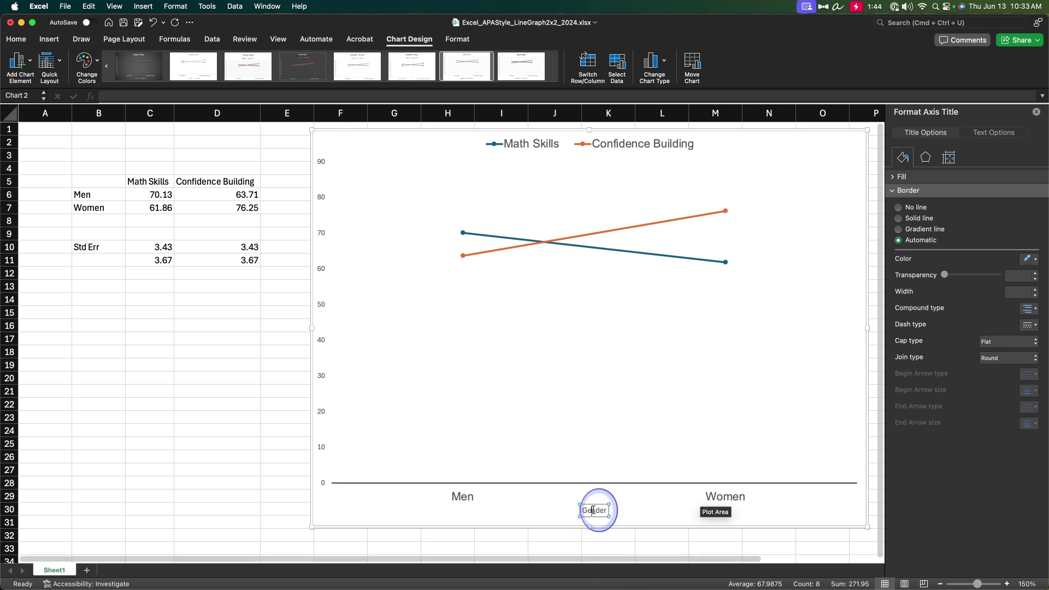
click(17, 39)
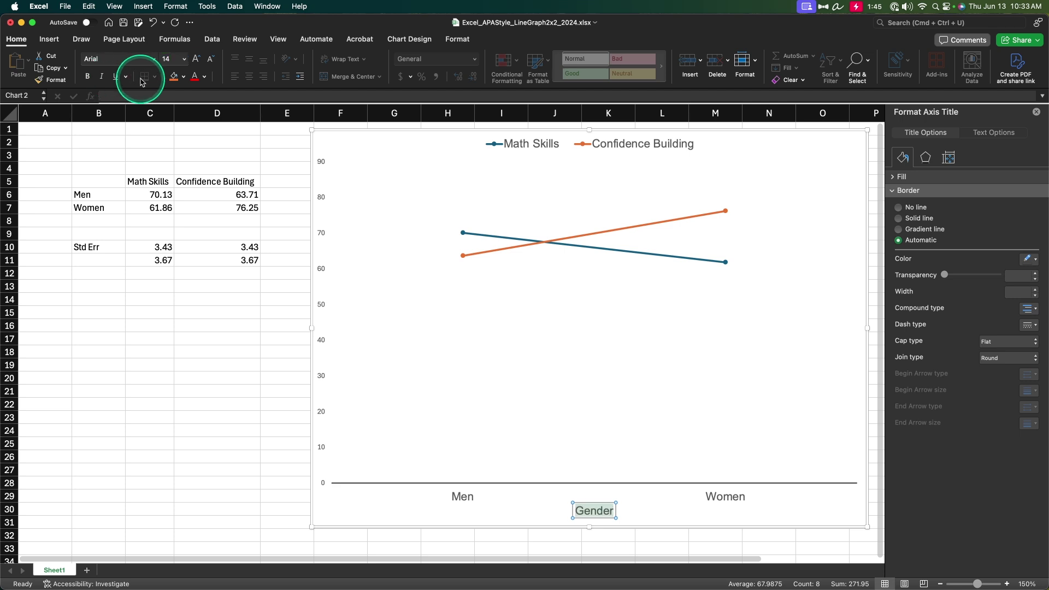
click(434, 527)
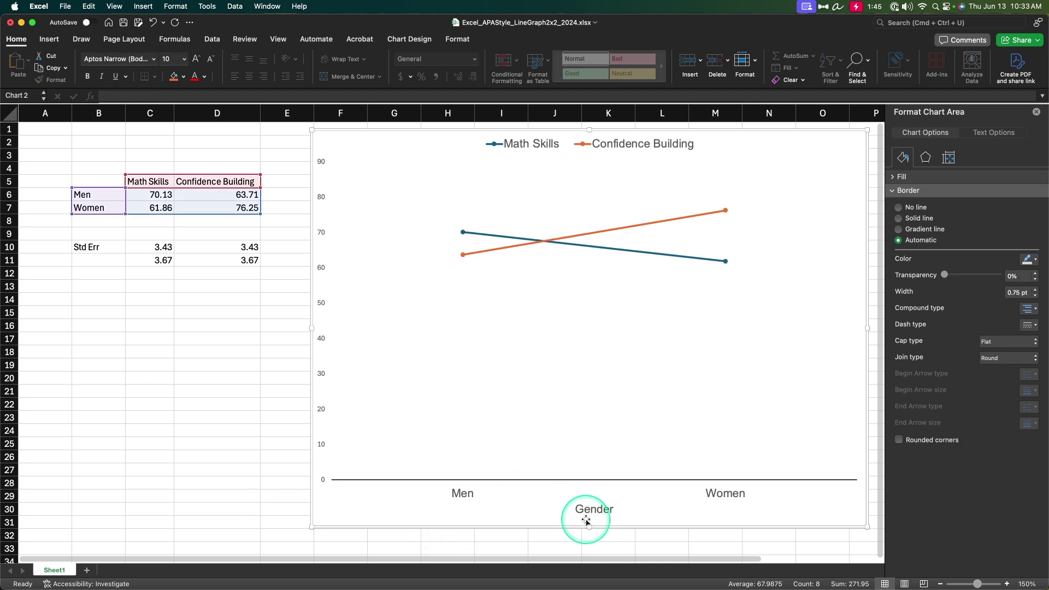
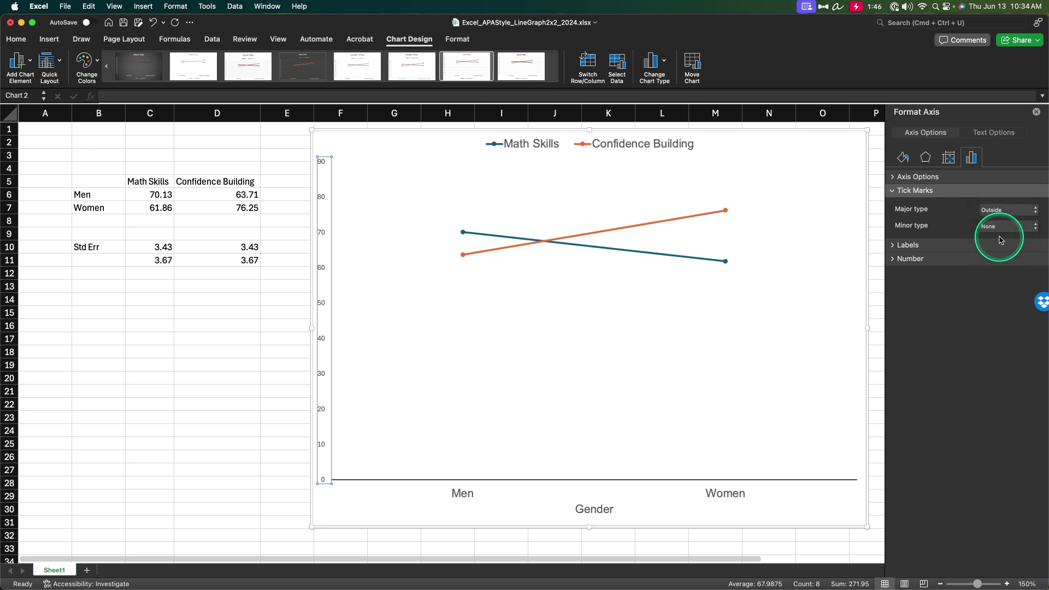
Set the vertical axis line's width to 1 pt and check where it meets the horizontal axis
click(356, 500)
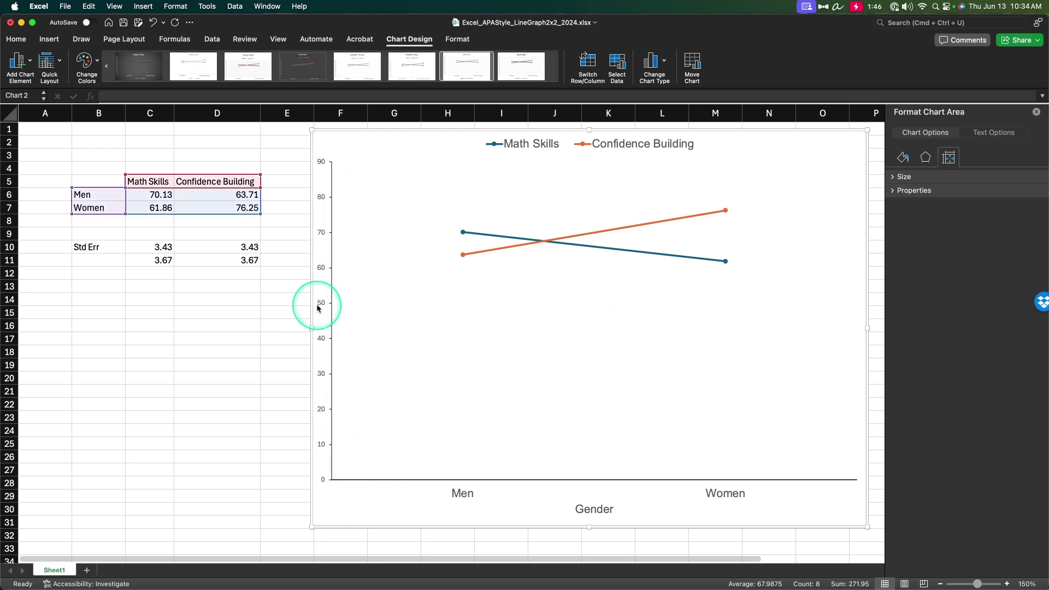
click(325, 338)
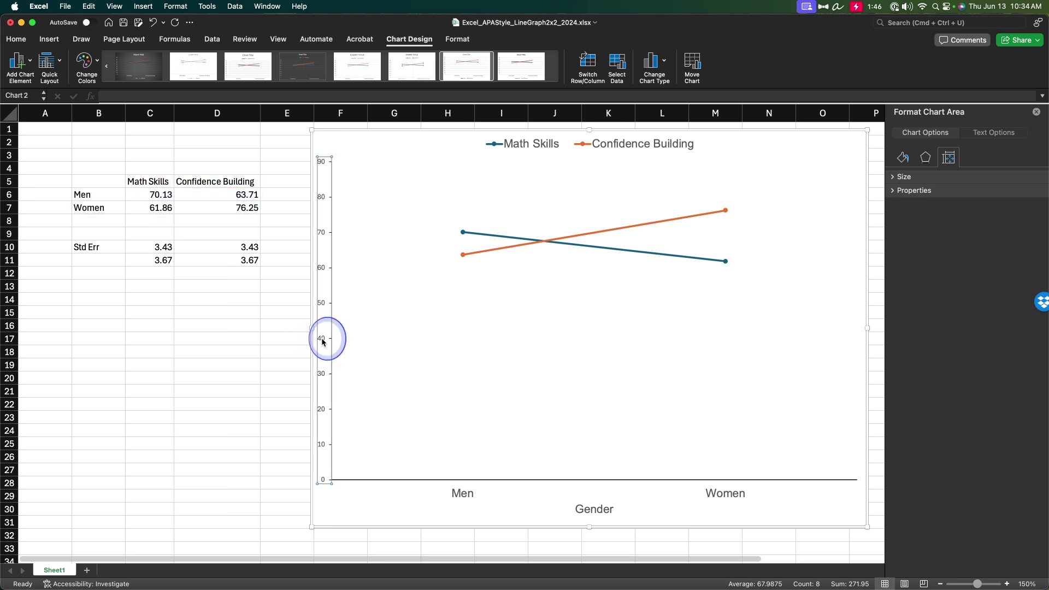
click(903, 158)
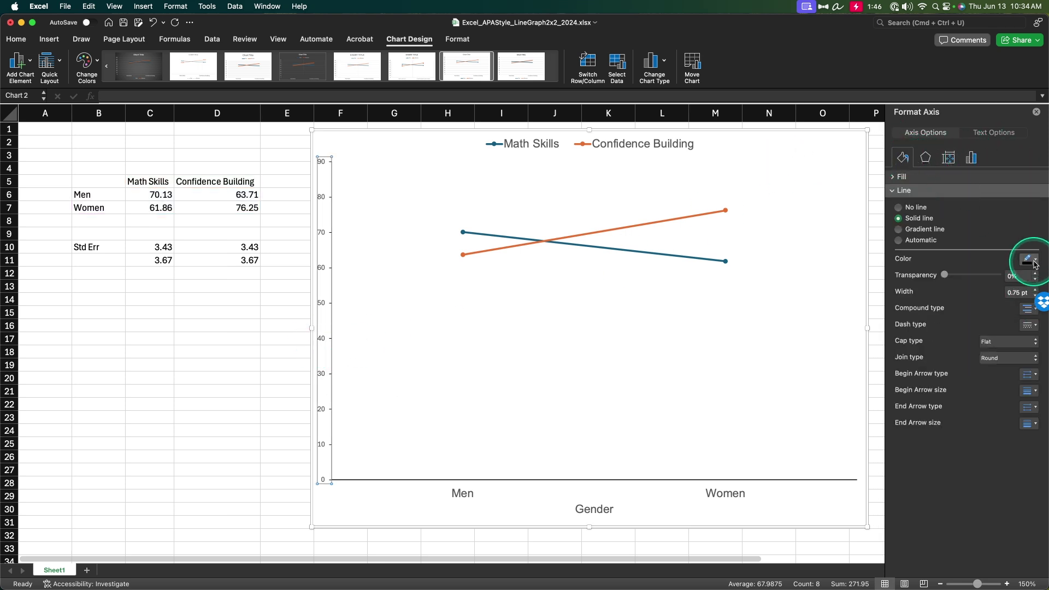
click(1042, 302)
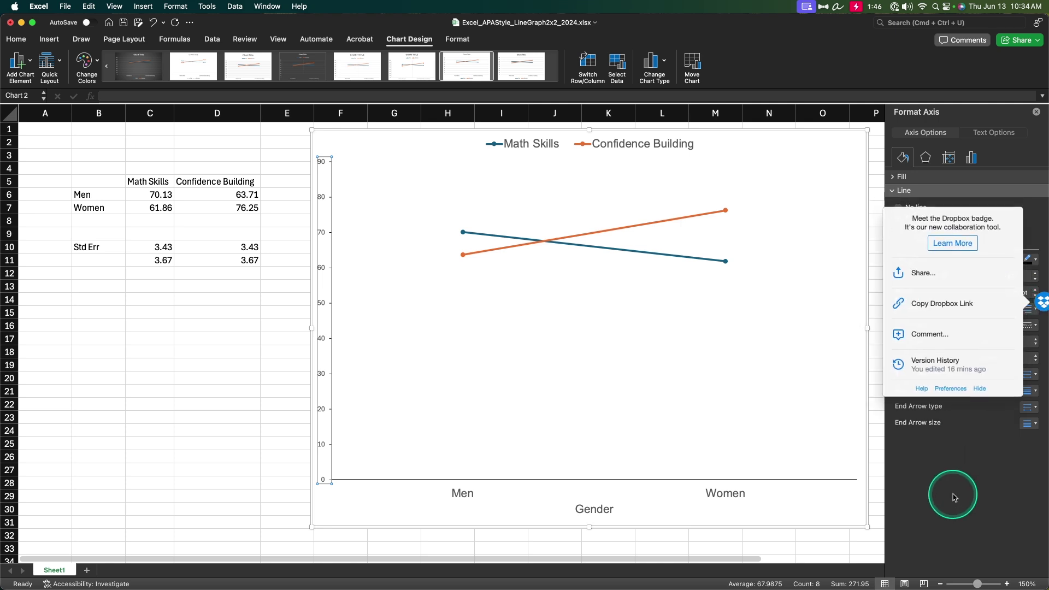
click(1032, 302)
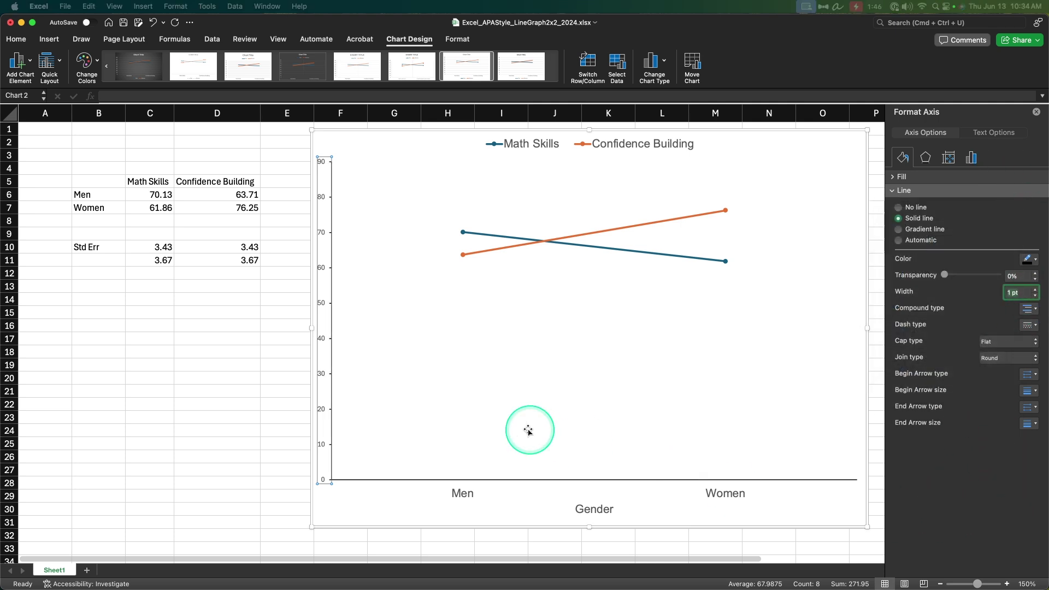
click(342, 466)
click(332, 479)
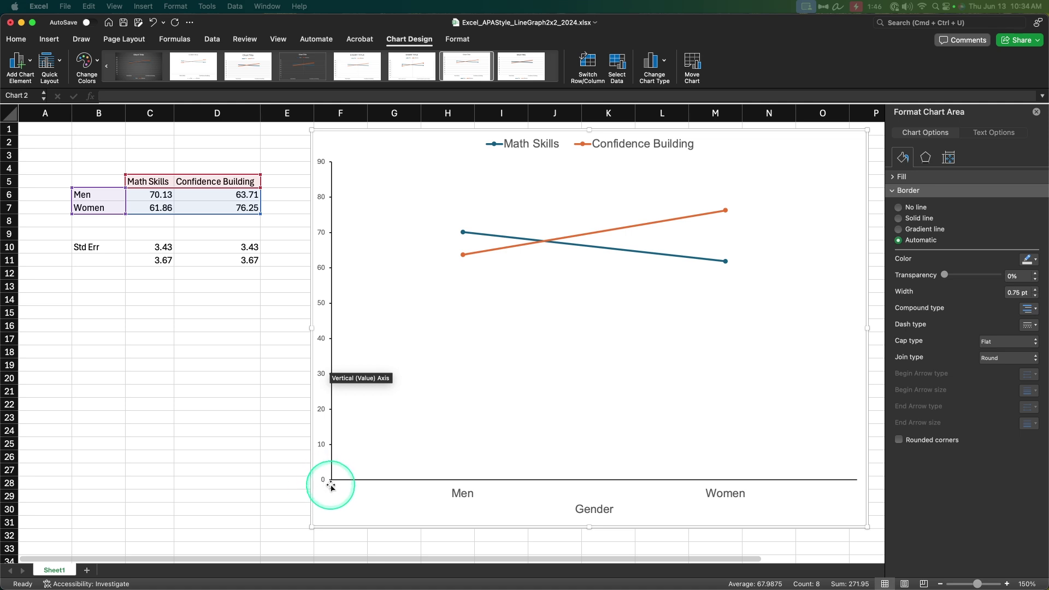
click(332, 480)
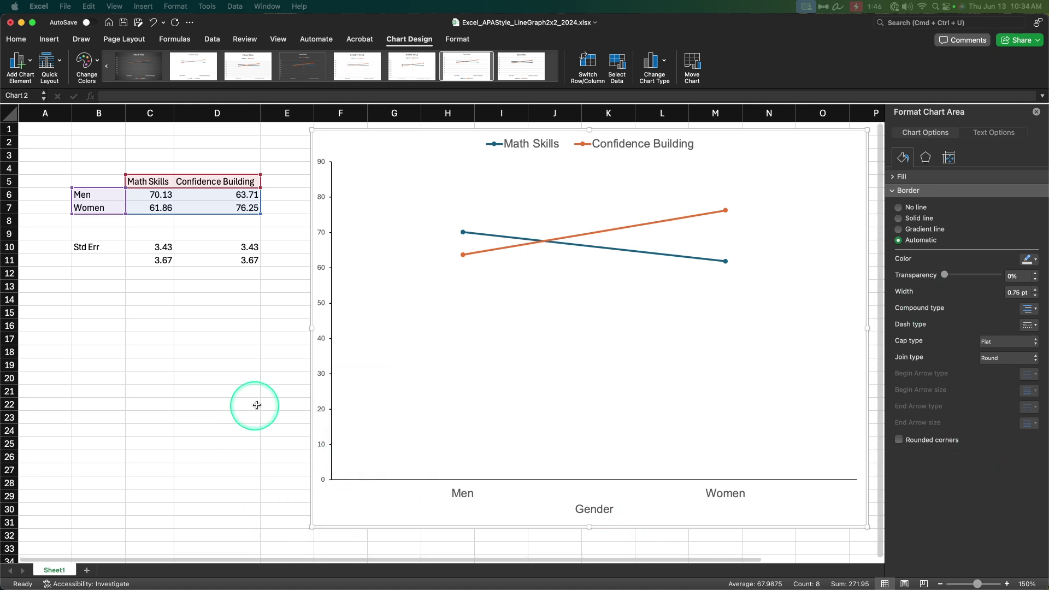
Set the maximum bound of the vertical axis to 100
click(317, 377)
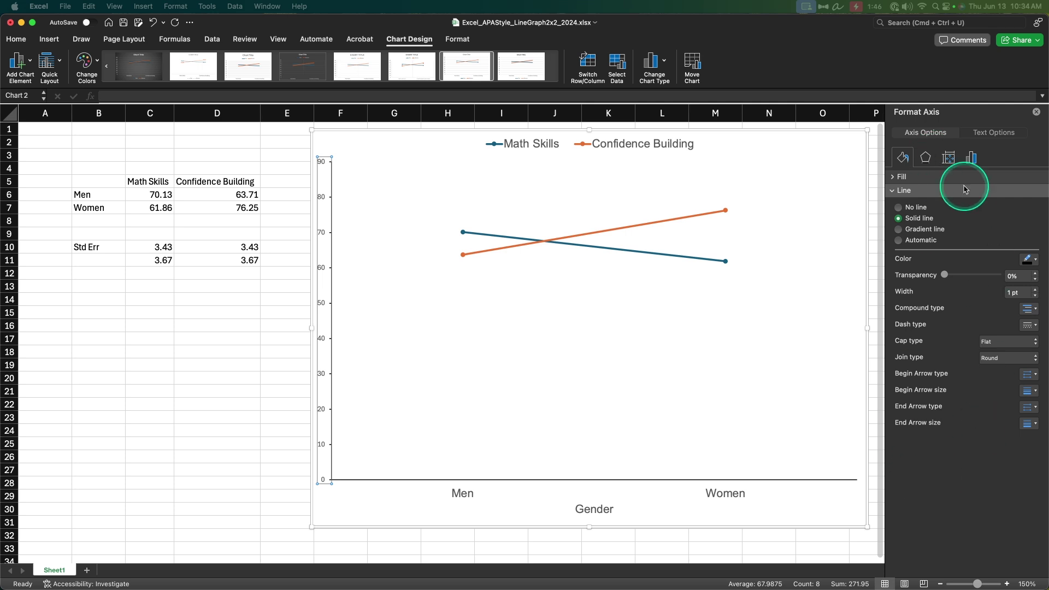
click(970, 157)
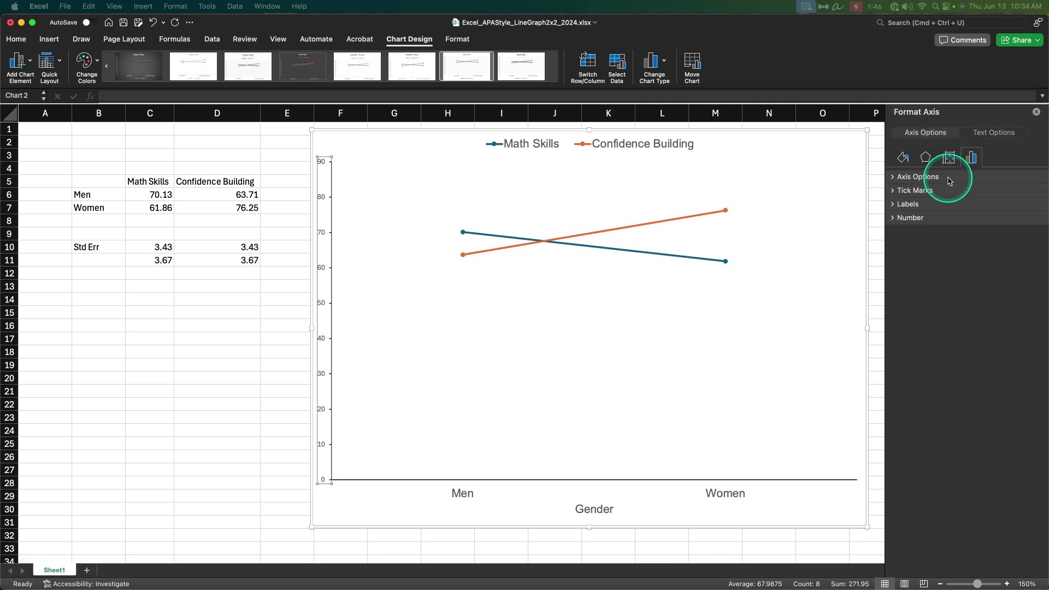
click(917, 177)
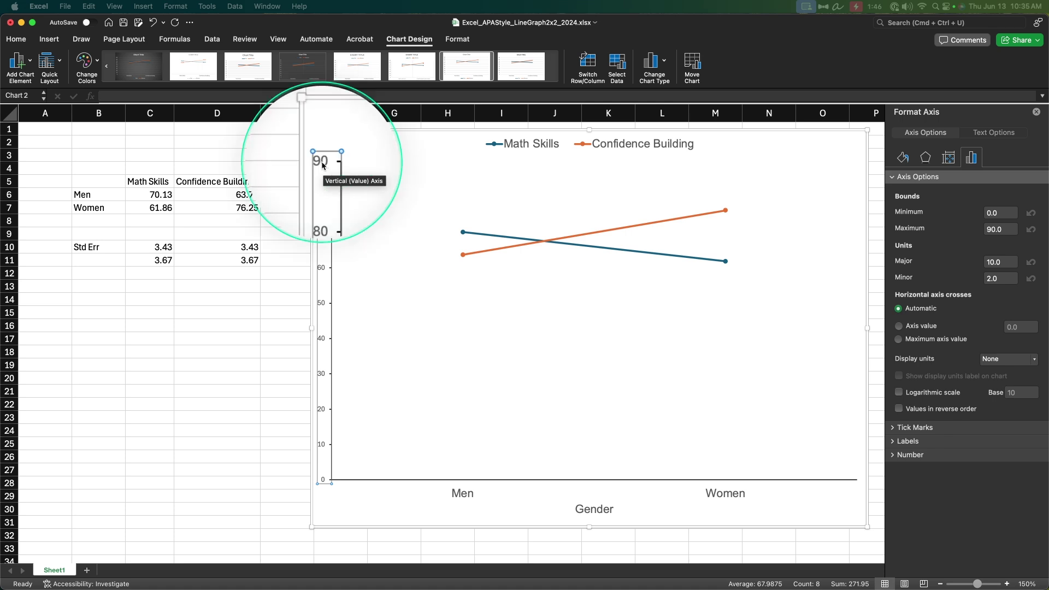
click(1000, 229)
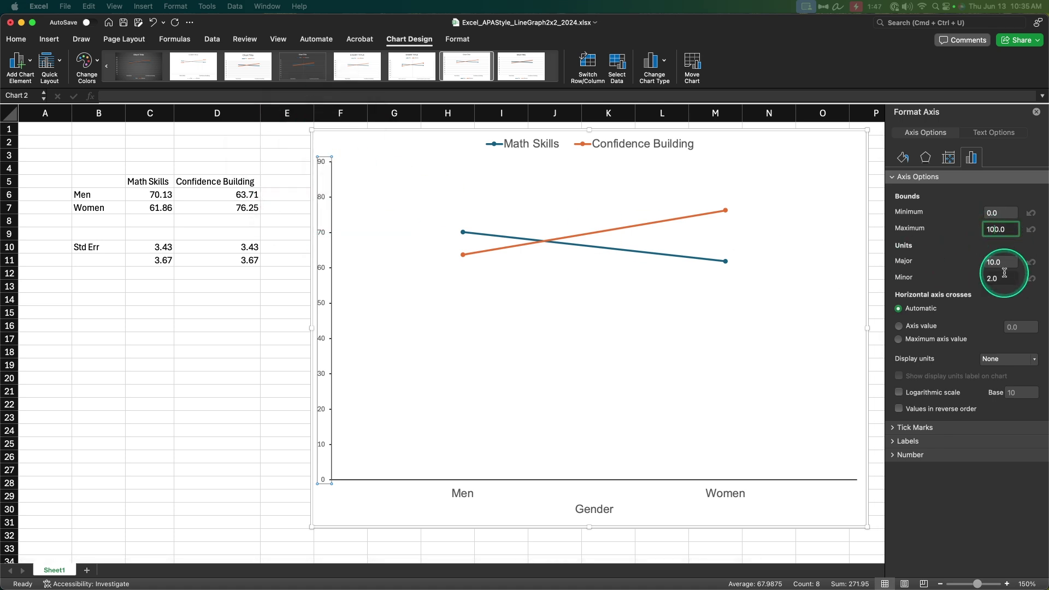
text(100.0)
key(Return)
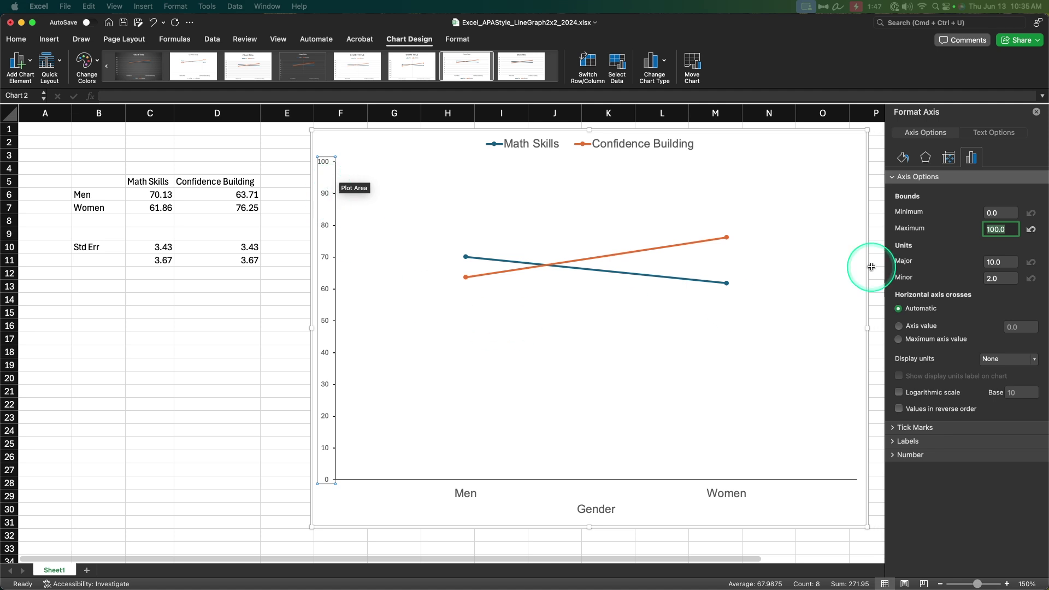
Try a major unit of 20 on the vertical axis and return it to 10
click(989, 261)
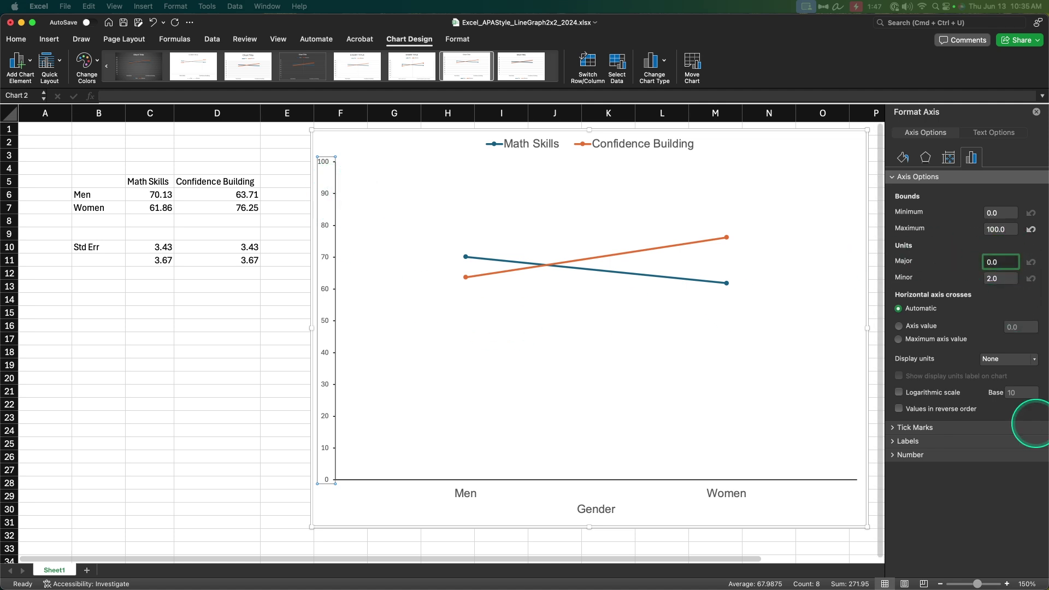
key(Tab)
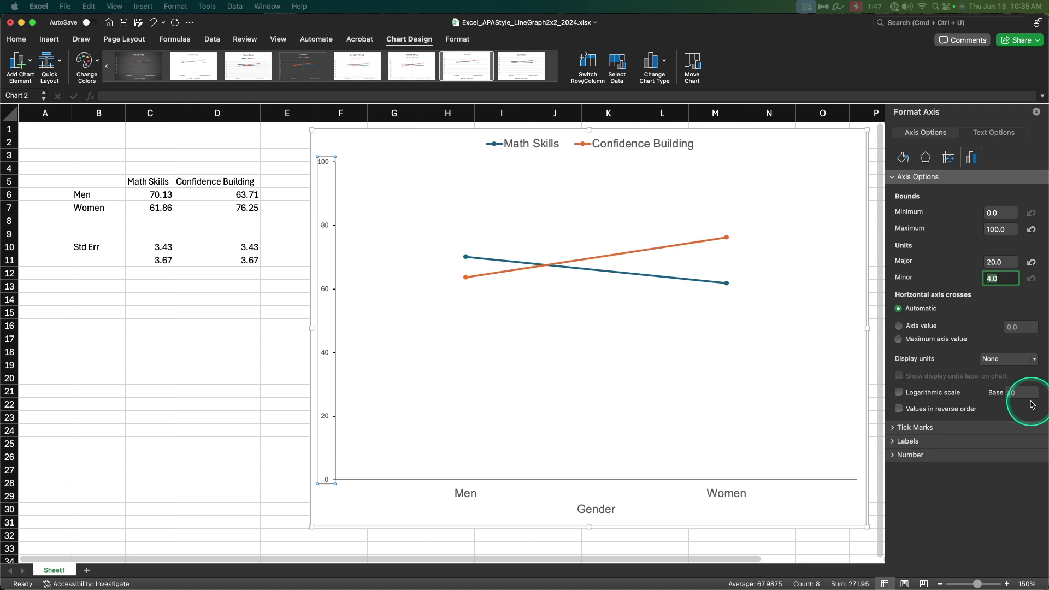
click(995, 264)
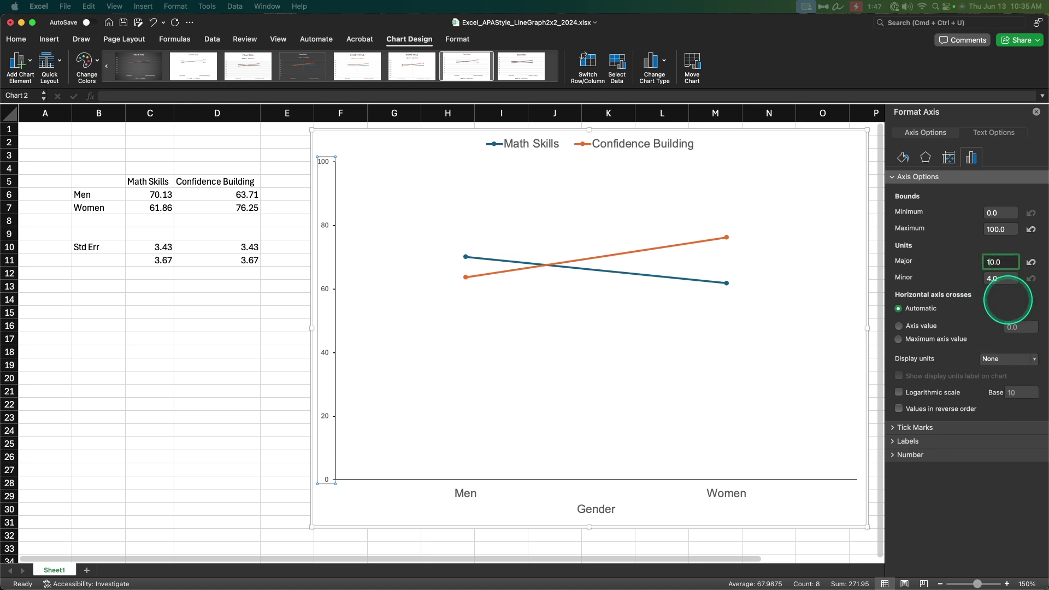
text(10.0)
key(Tab)
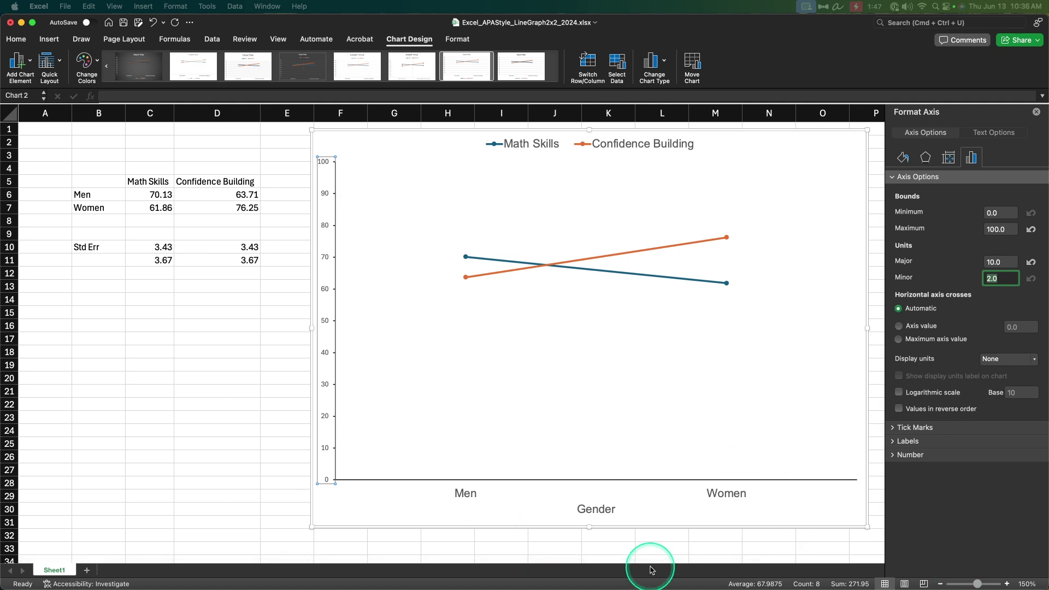
Format the vertical axis labels in Arial, size 14
click(16, 39)
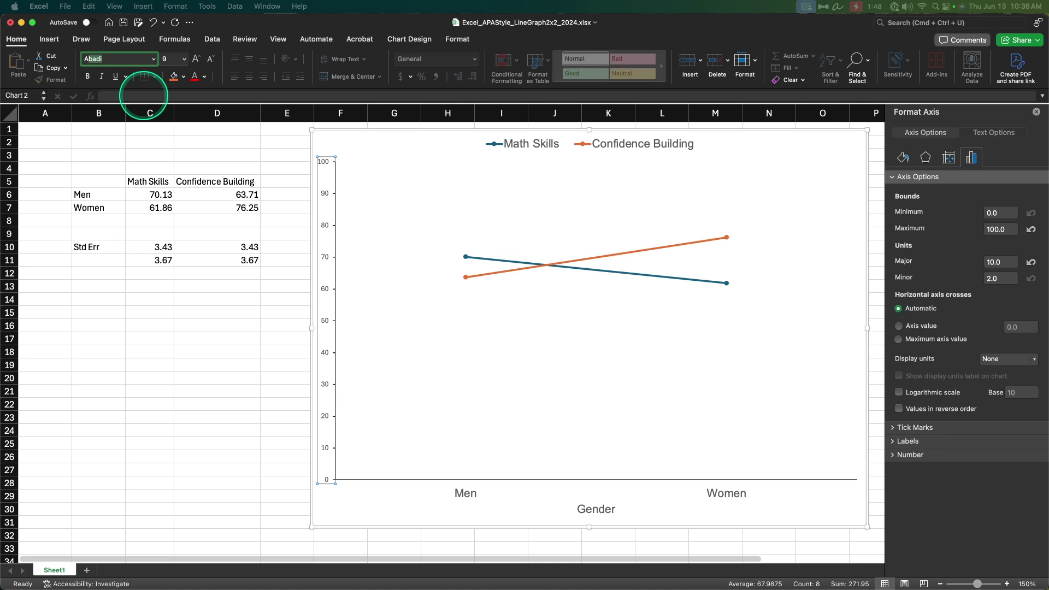
key(Tab)
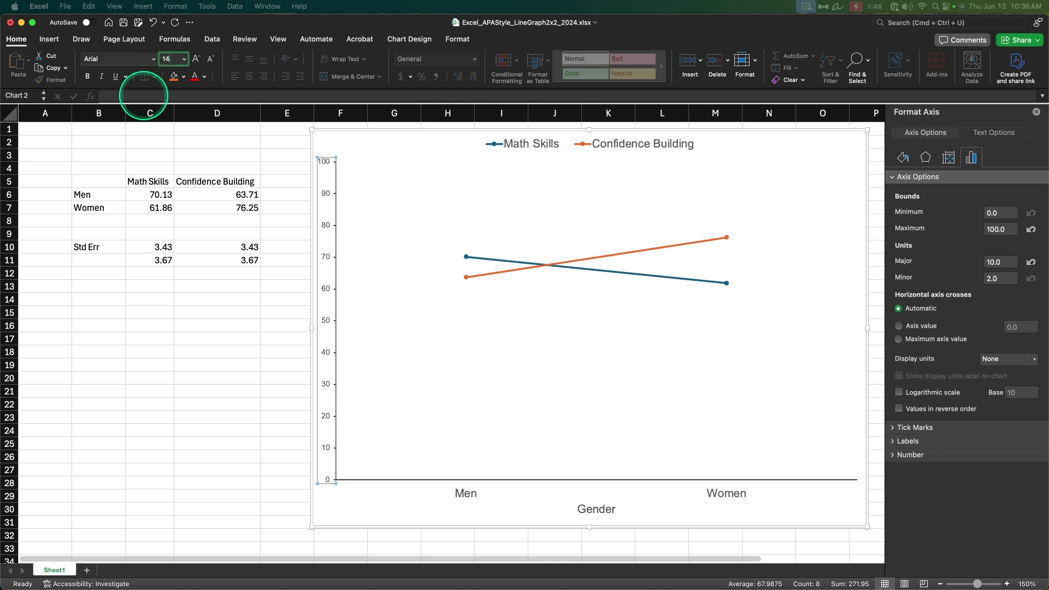
text(14)
key(Return)
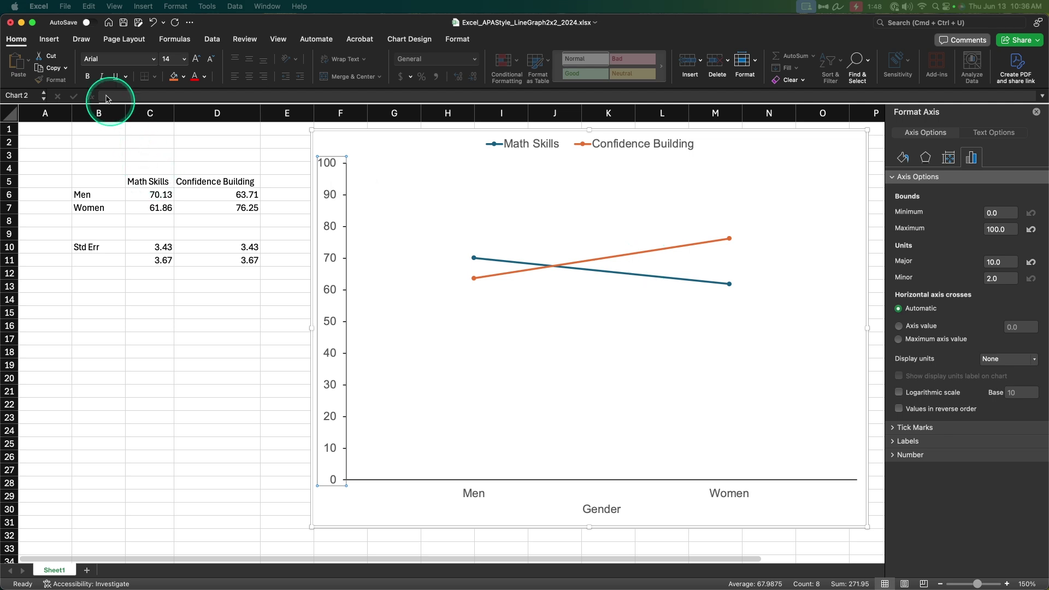
Add a primary vertical axis title reading Statistics Exam Score (out of 100)
click(410, 39)
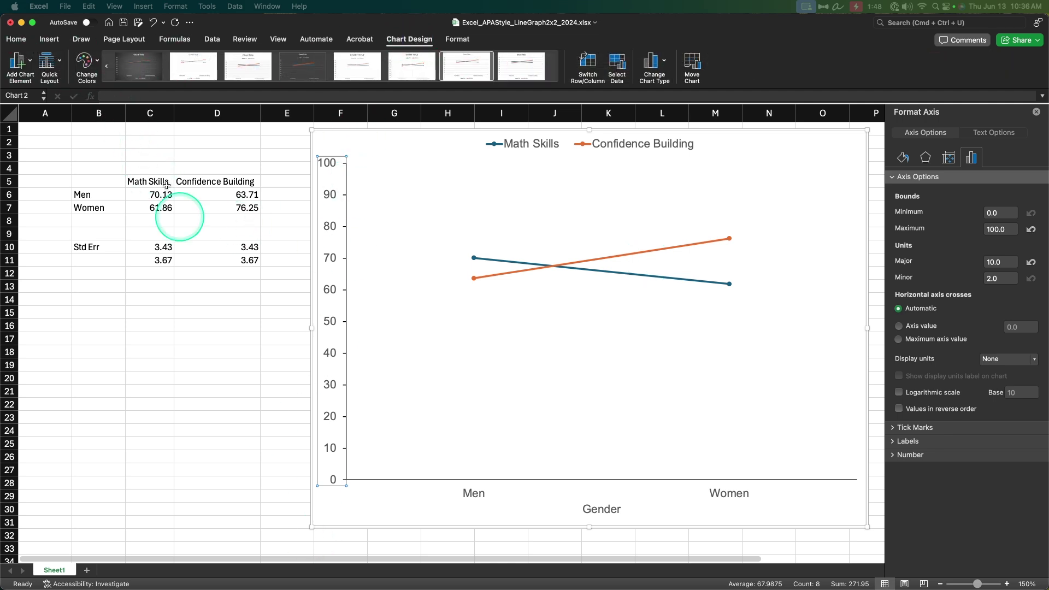
click(24, 68)
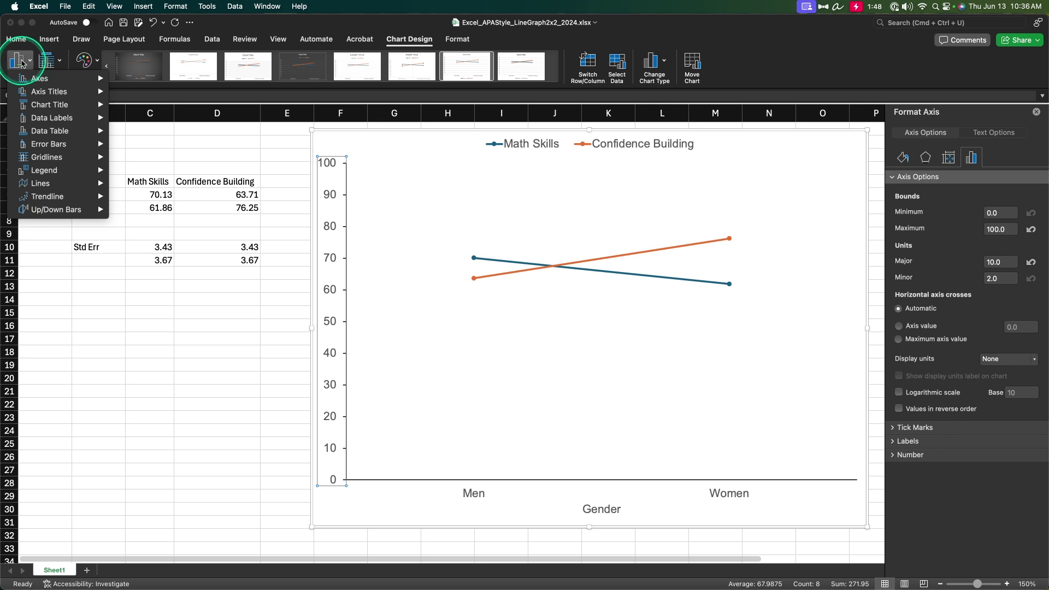
mouse_move(45, 94)
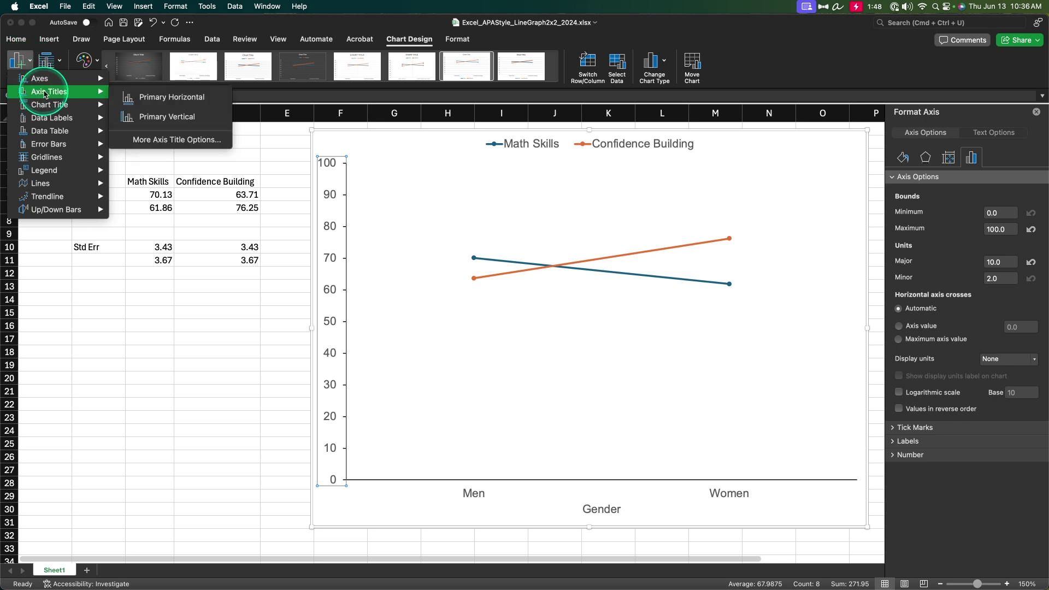
click(147, 116)
click(336, 322)
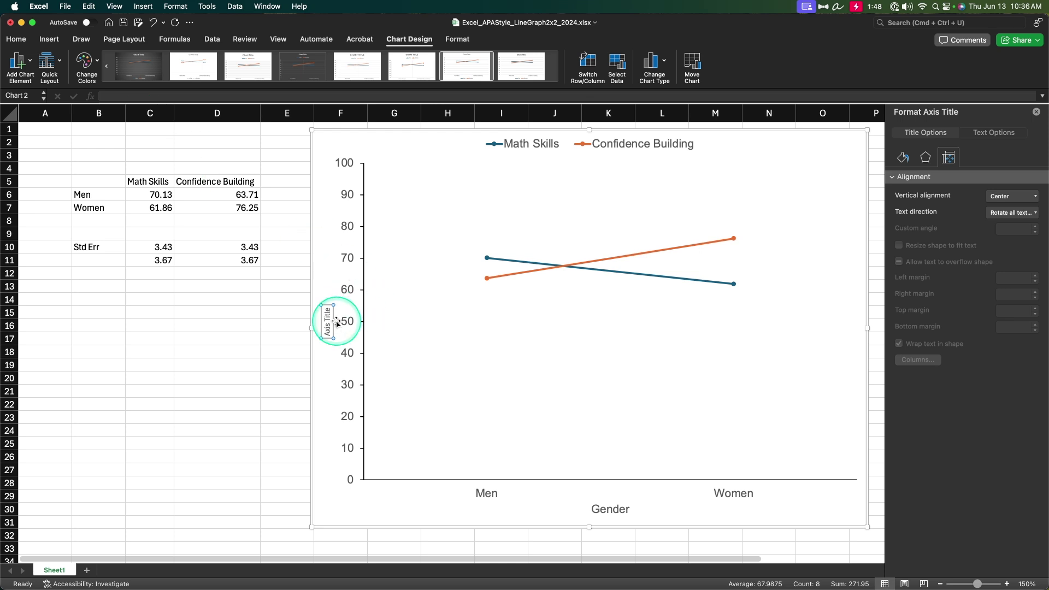
triple_click(327, 322)
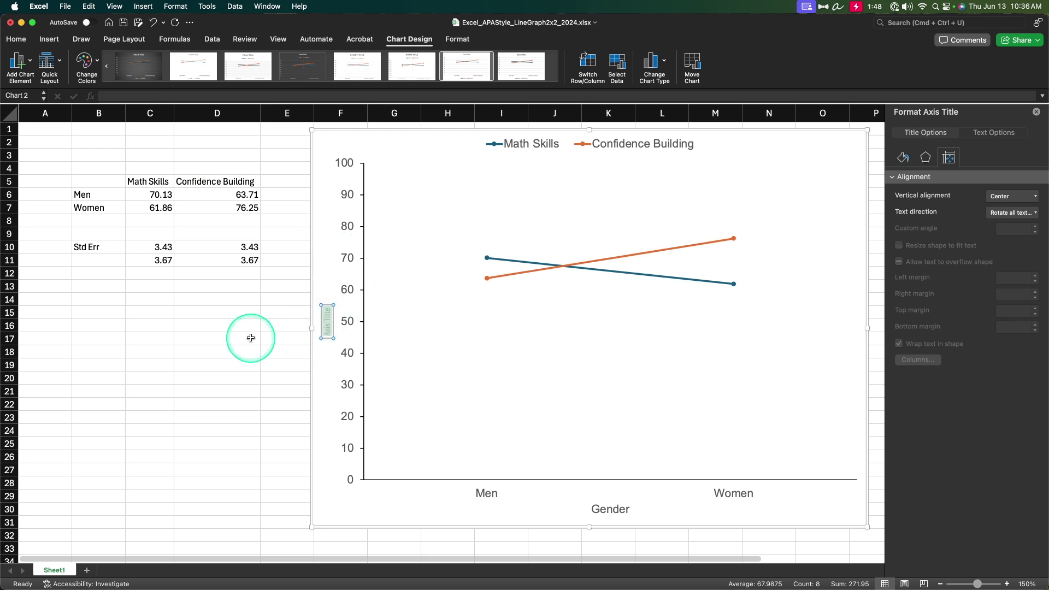
text(S)
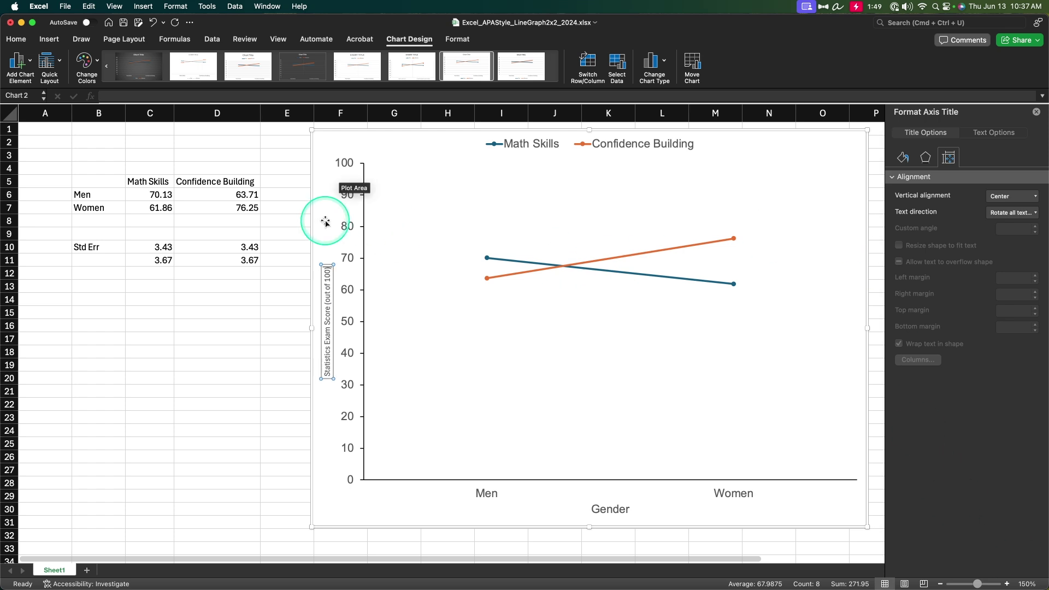
Format the vertical axis title text in Arial, size 14, and deselect the chart
click(328, 348)
triple_click(328, 347)
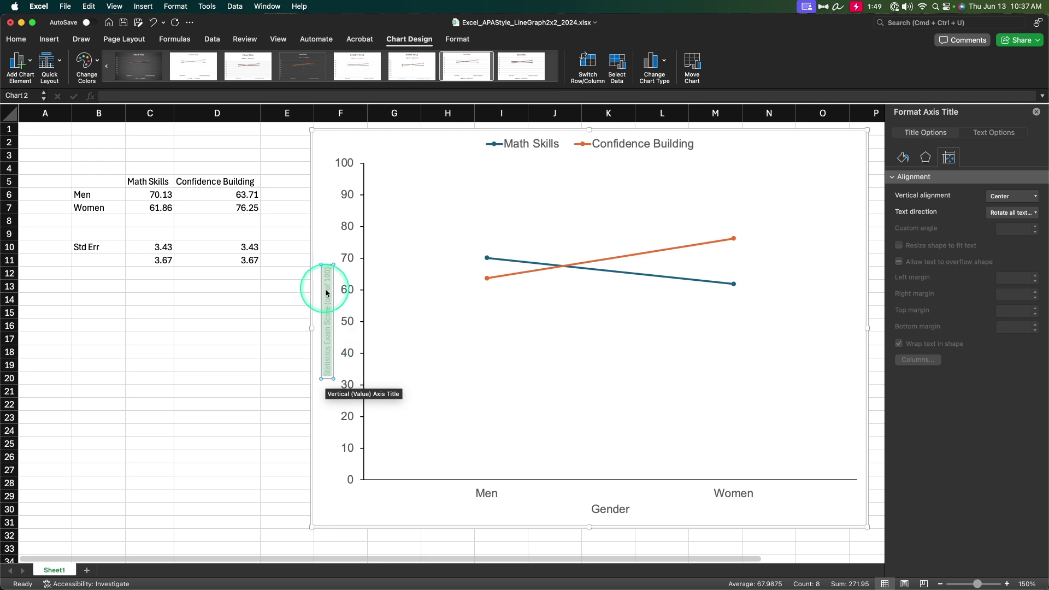
click(26, 40)
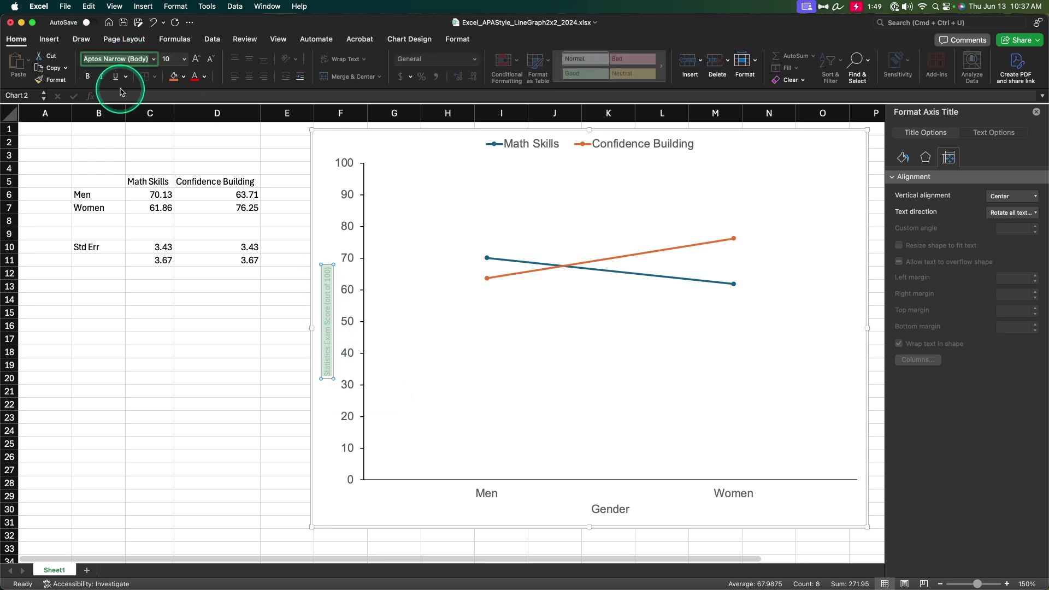
text(Arial)
key(Tab)
text(14)
key(Return)
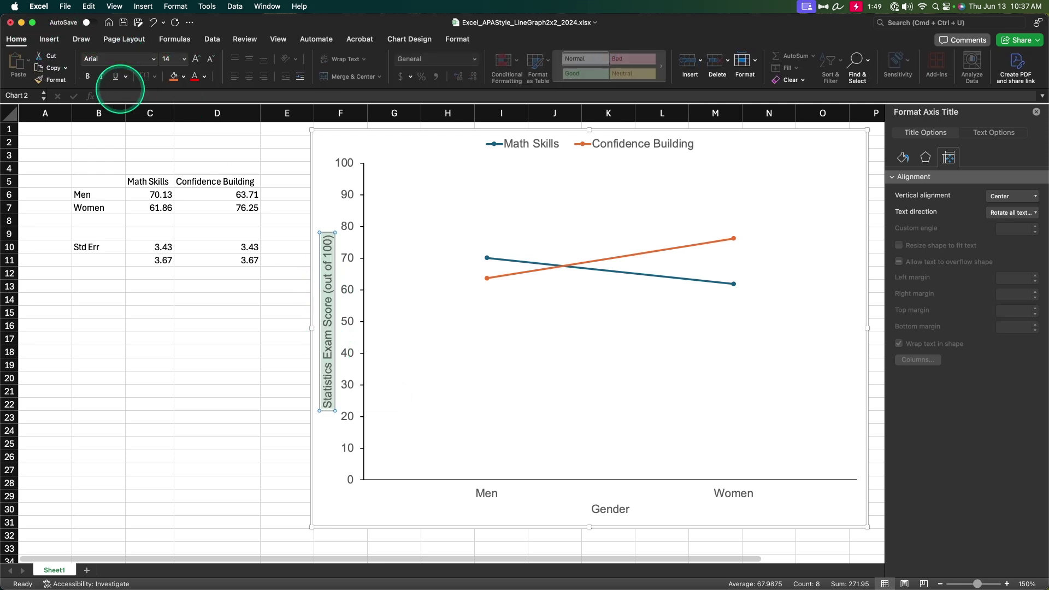
click(234, 519)
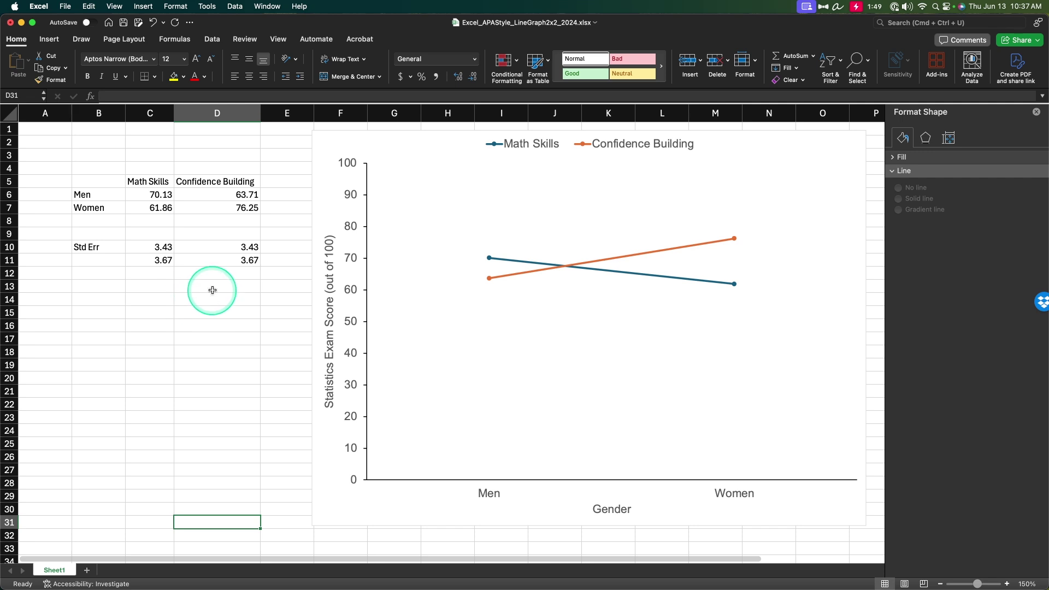
click(217, 311)
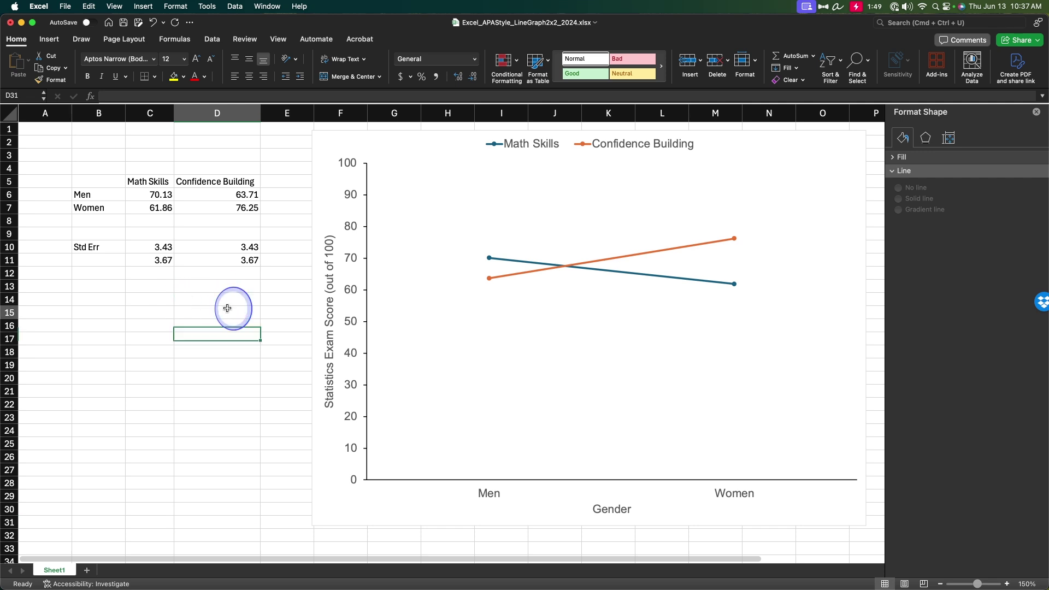
Add error bars to the Math Skills series and color their lines black
click(374, 130)
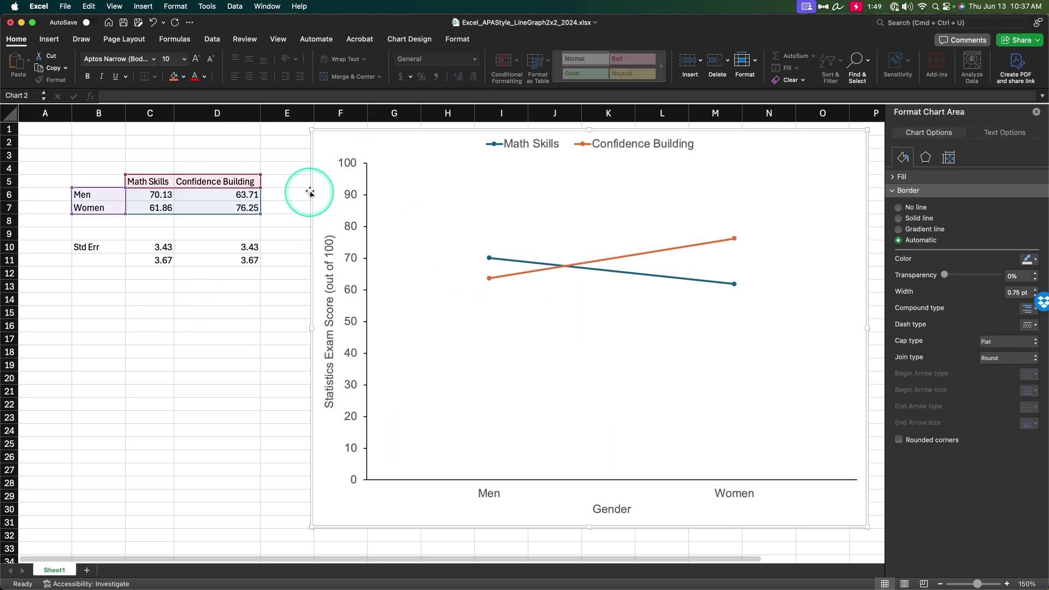
click(409, 39)
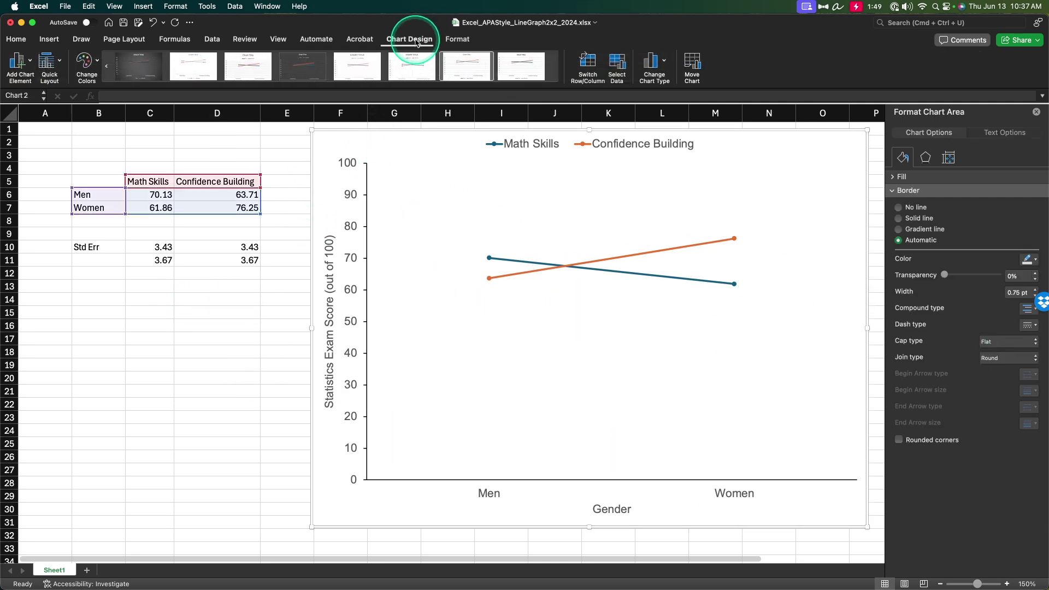
click(33, 82)
mouse_move(54, 152)
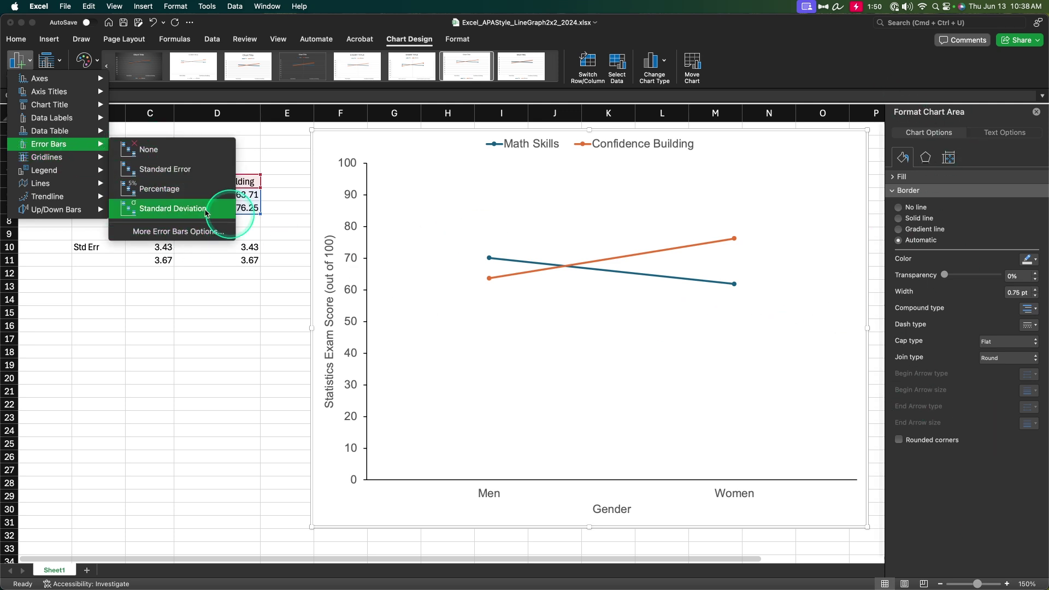
click(162, 230)
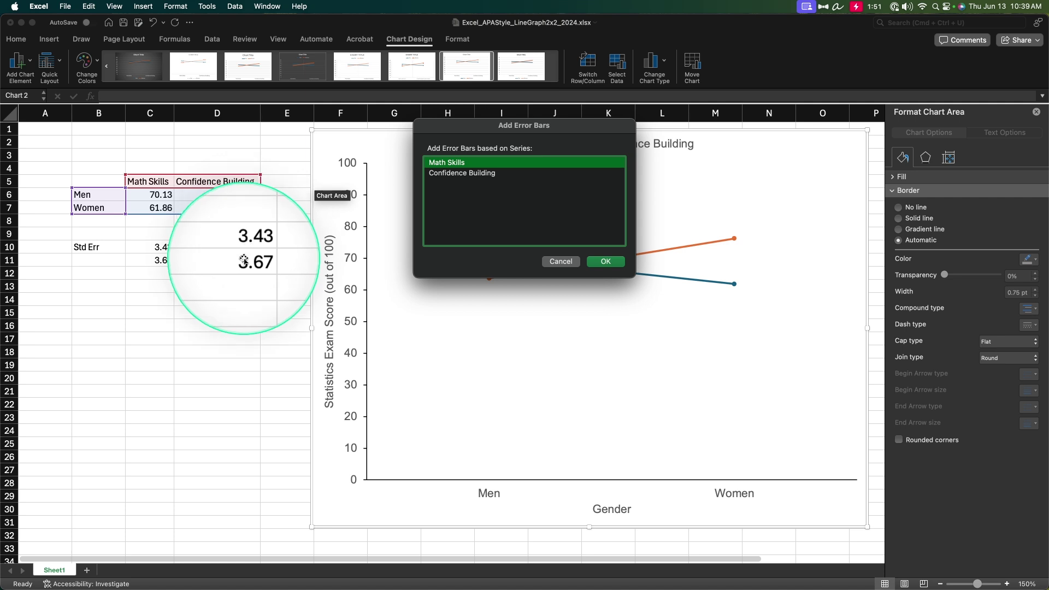
click(619, 264)
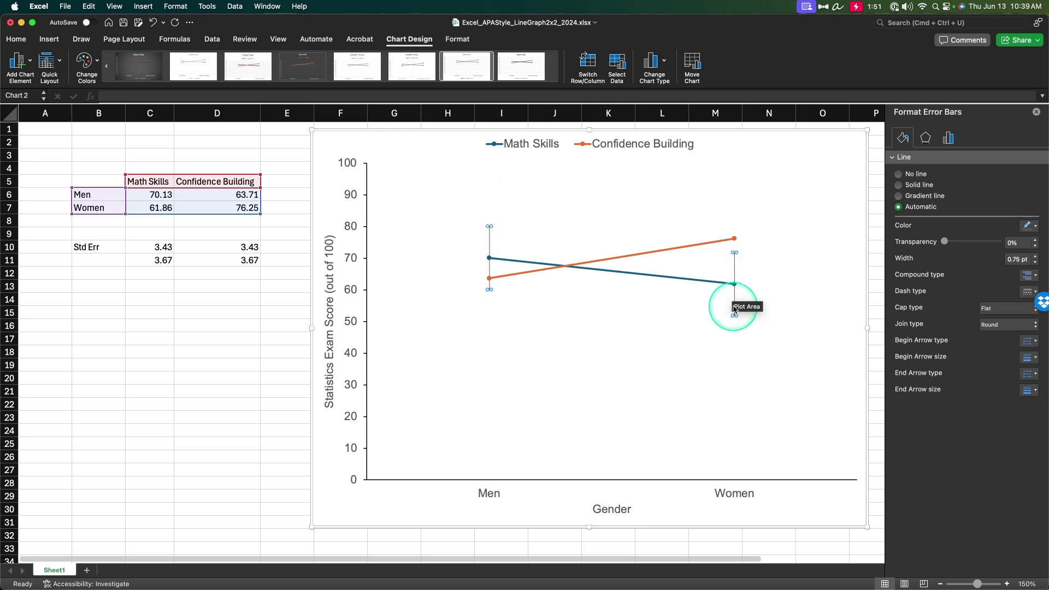
click(1029, 225)
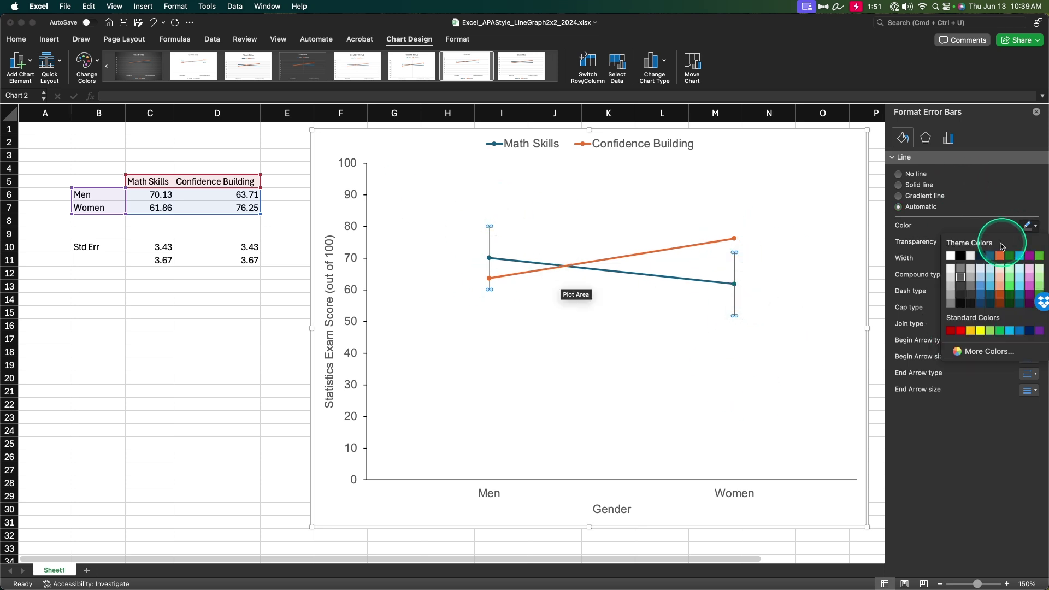
click(962, 259)
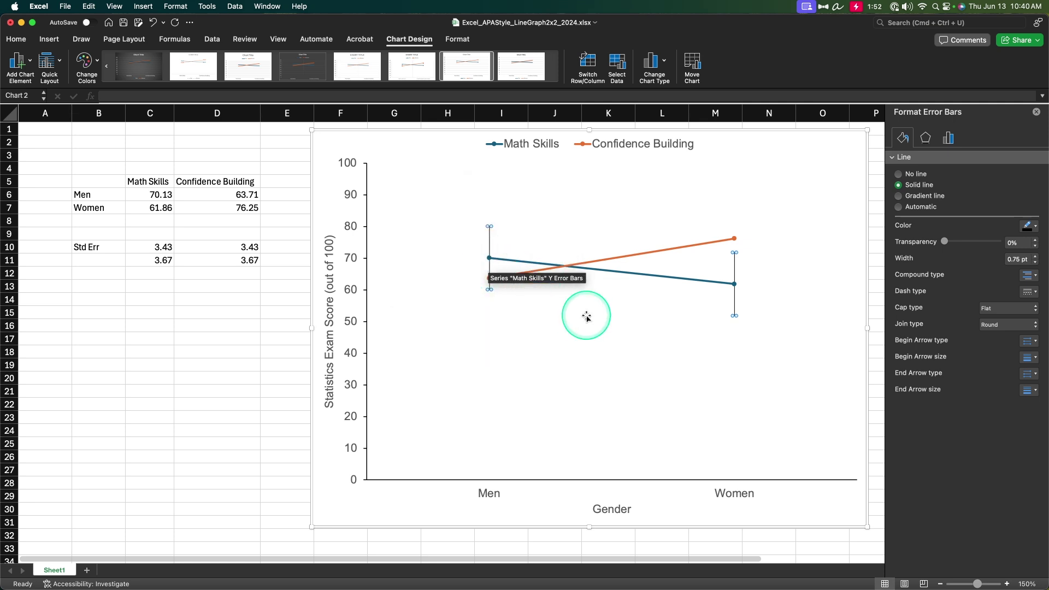
Give the Math Skills error bars a custom error amount, using cells C10:C11 for both the positive and negative values
click(948, 138)
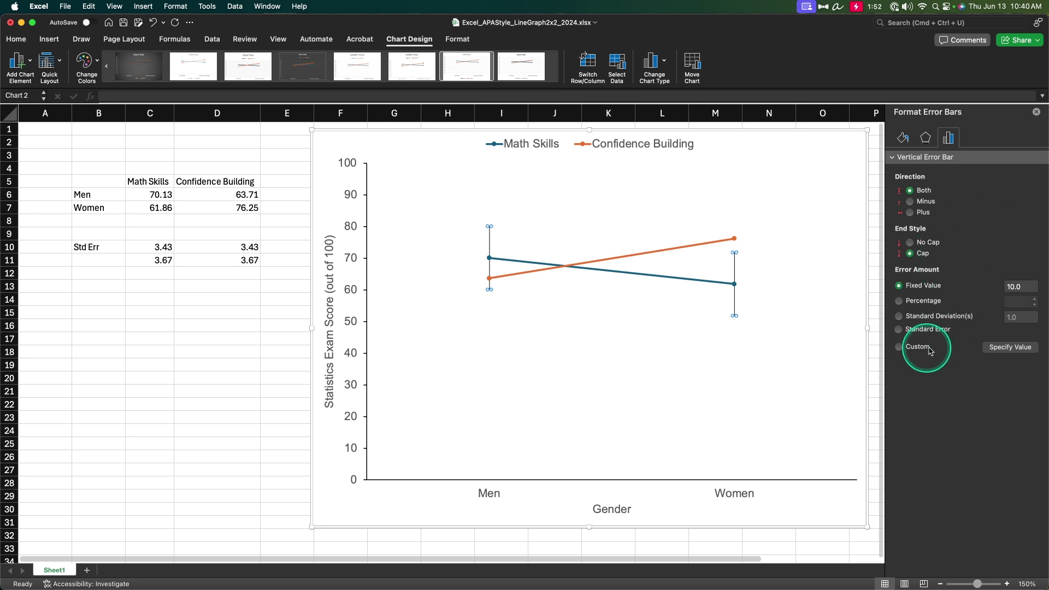
click(1010, 285)
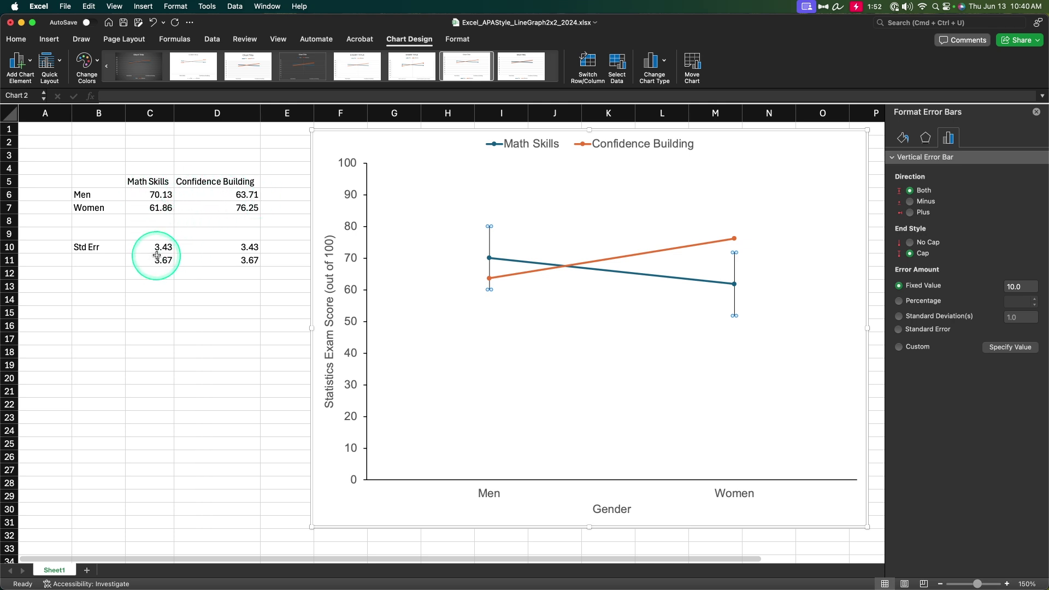
click(917, 348)
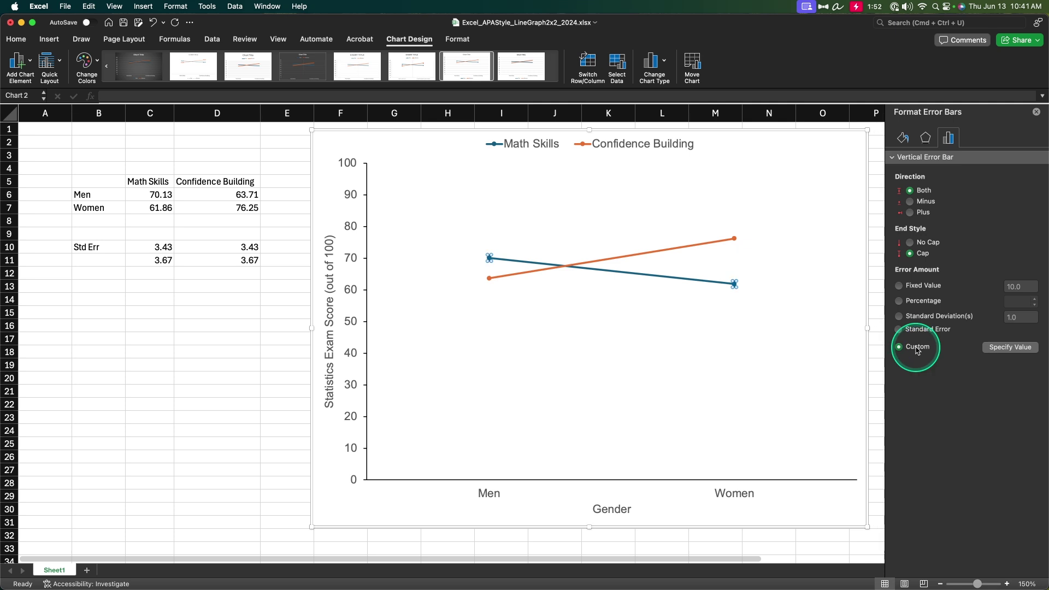
click(997, 348)
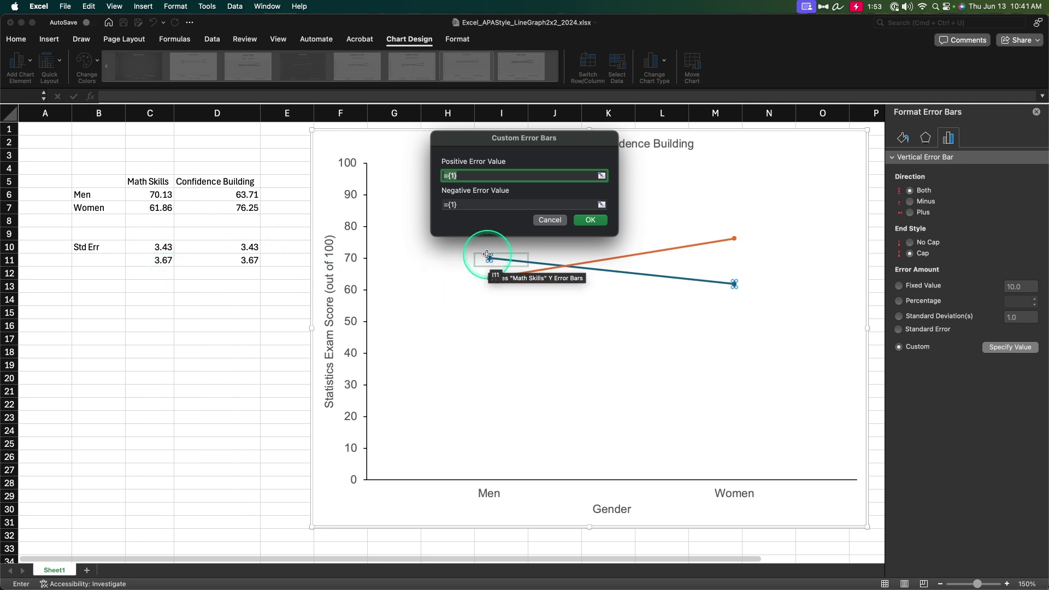
drag(529, 188, 589, 375)
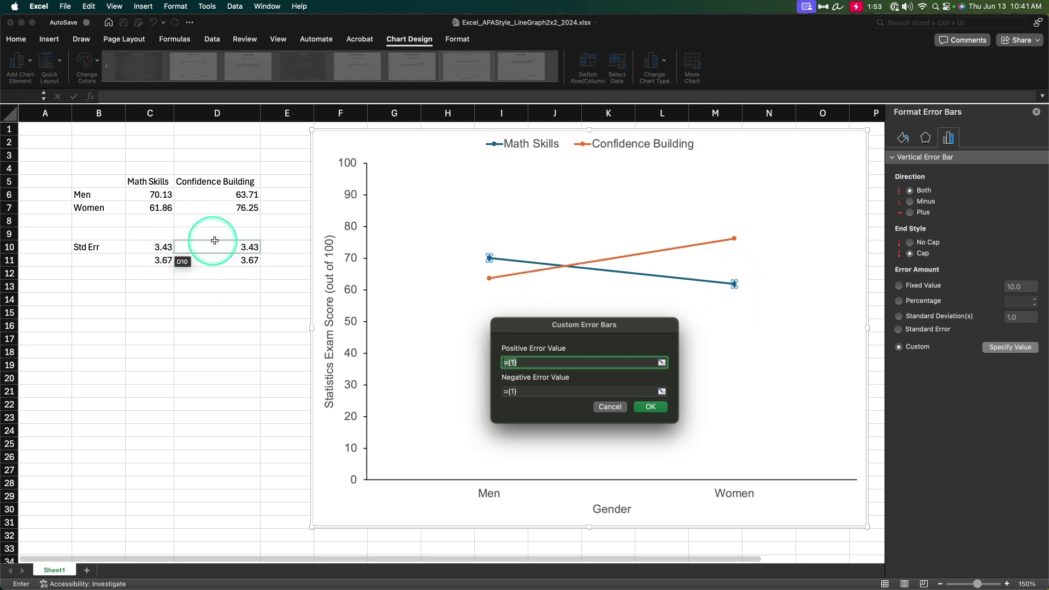
drag(158, 246, 159, 261)
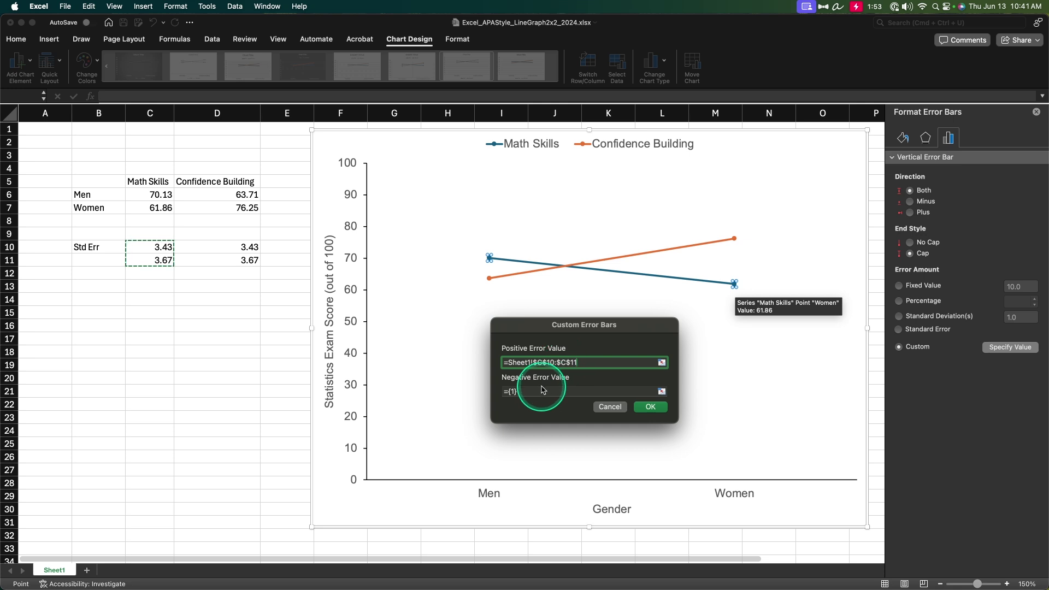
click(525, 391)
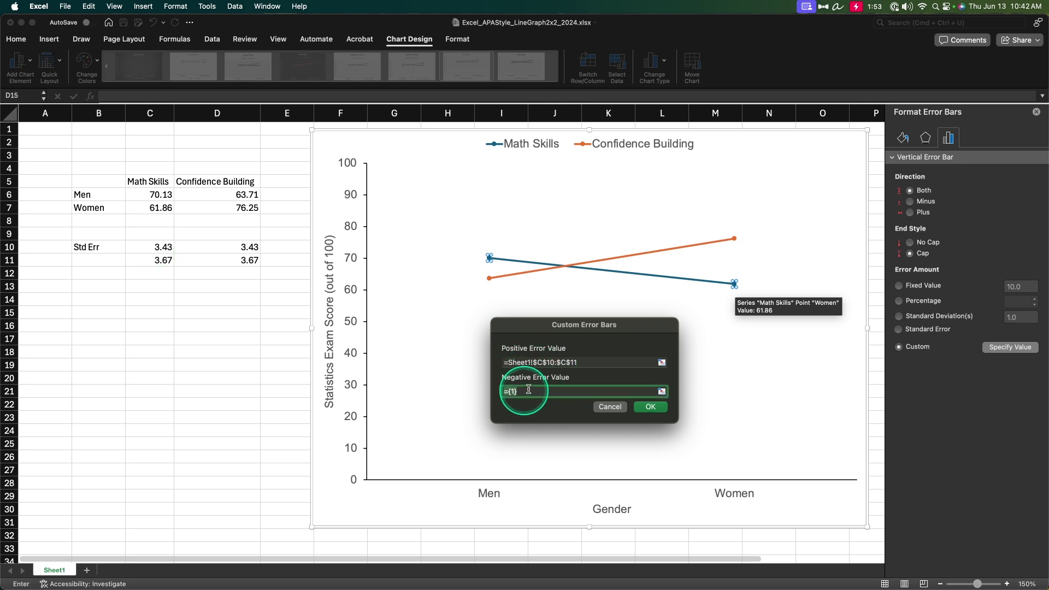
drag(158, 246, 165, 266)
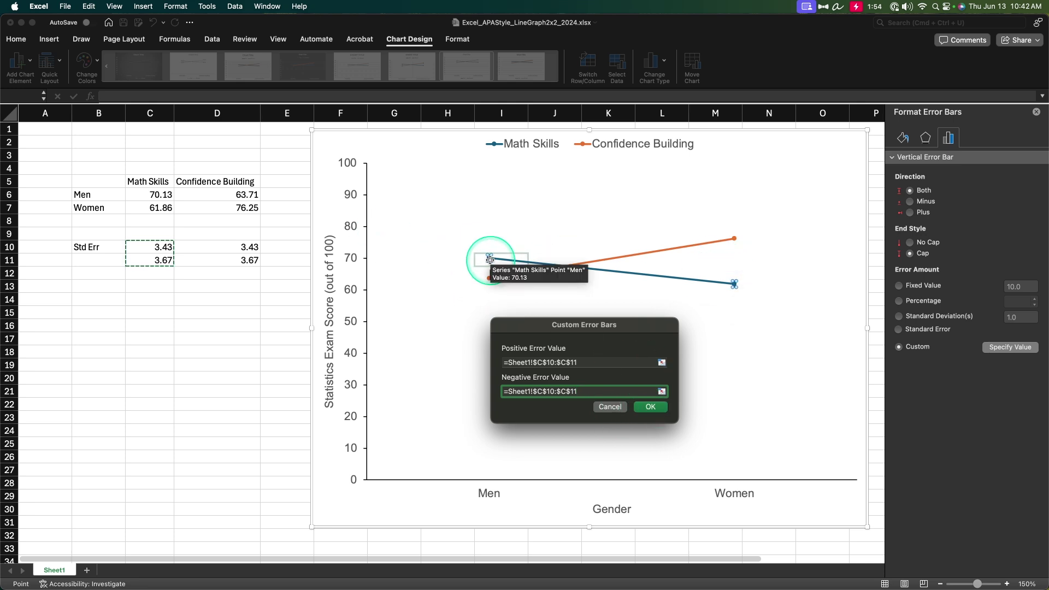
click(650, 408)
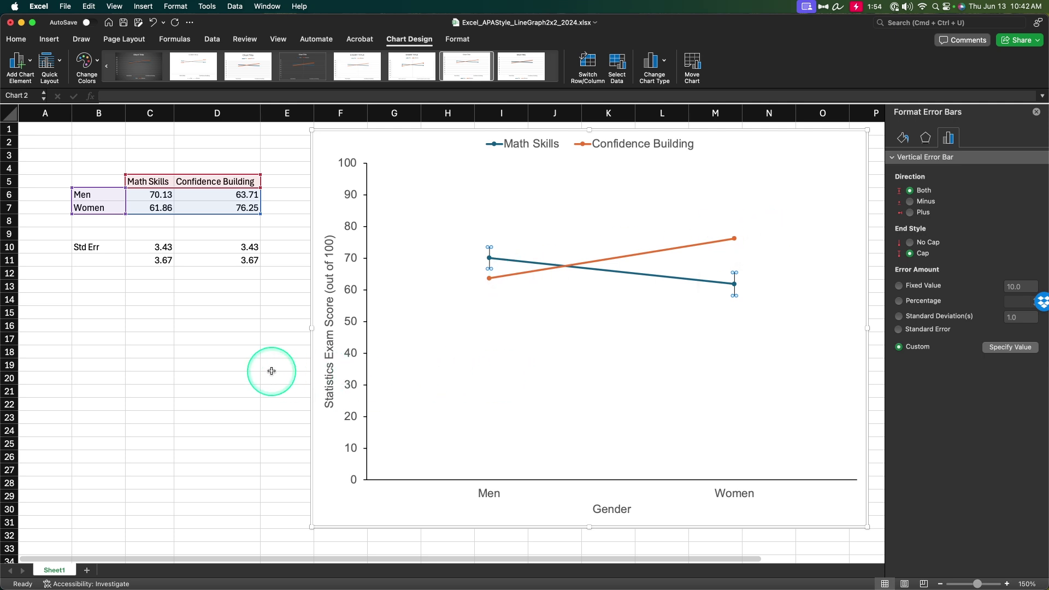
click(284, 392)
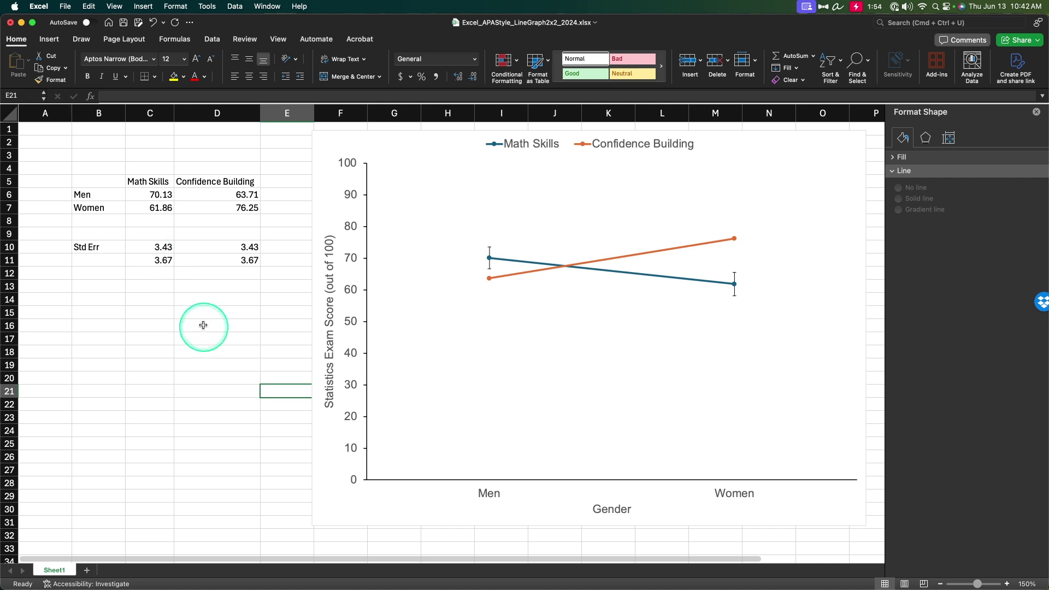
Add error bars to the Confidence Building series and color their lines black
click(317, 274)
click(410, 39)
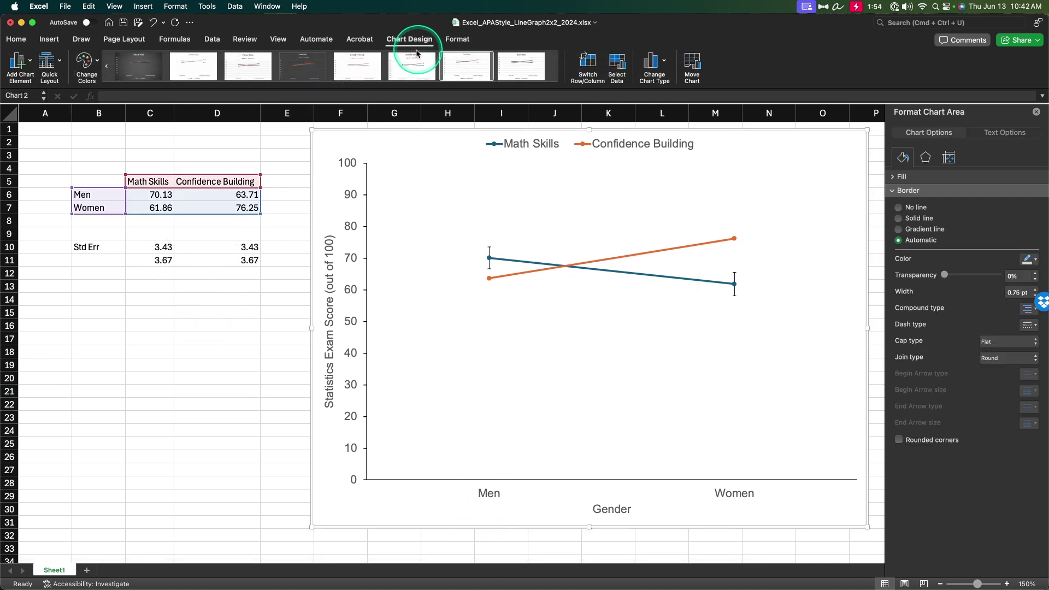
click(17, 65)
mouse_move(81, 148)
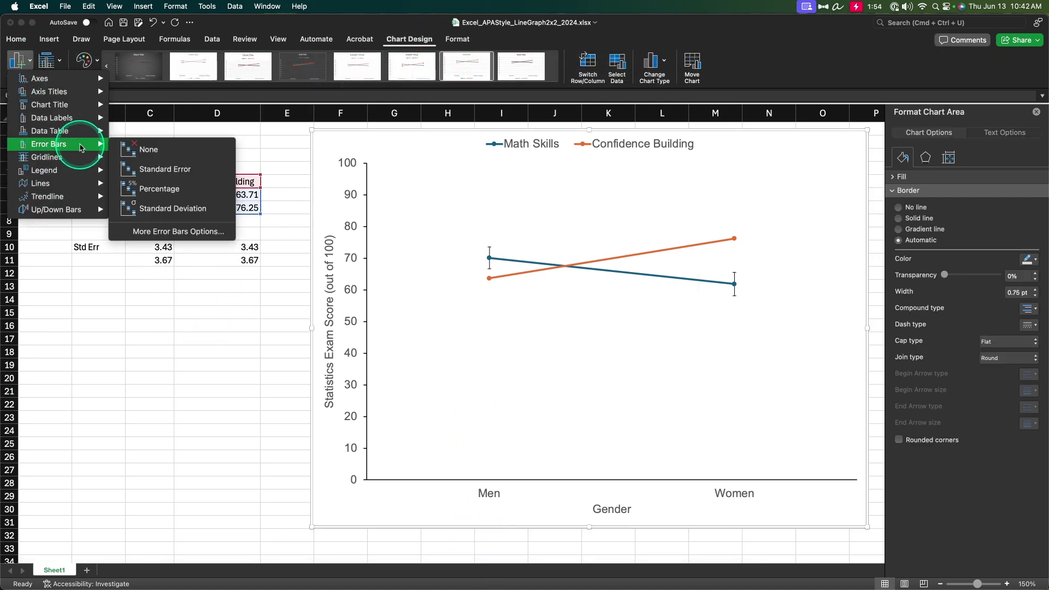
click(172, 232)
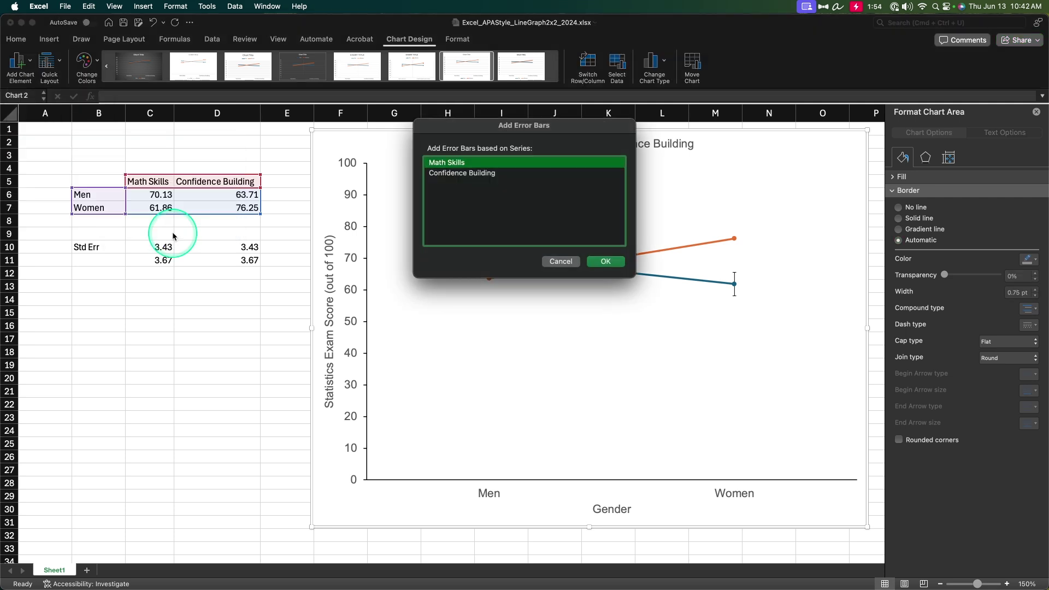
click(486, 173)
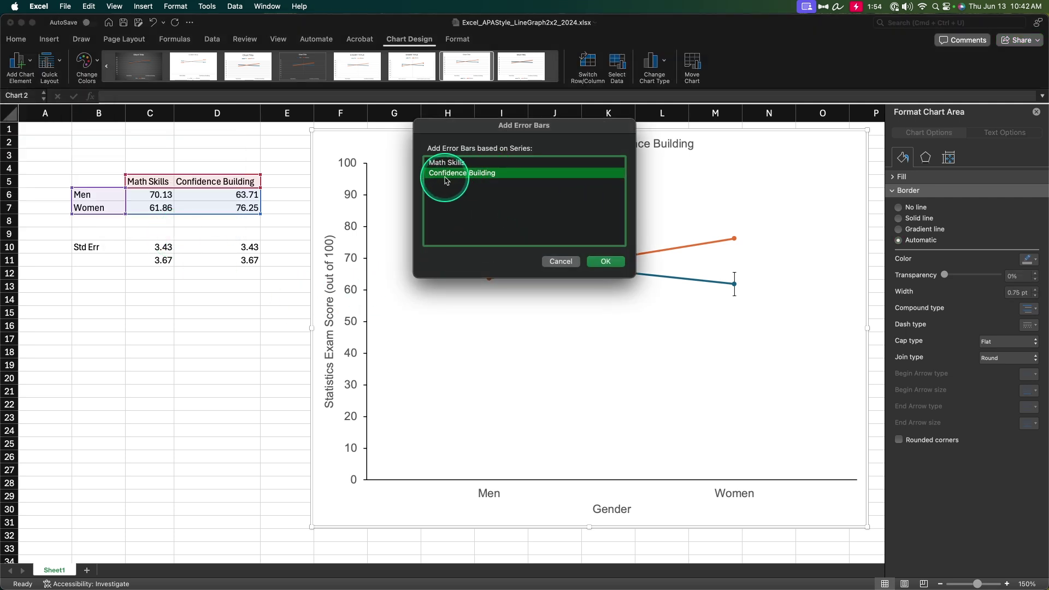
click(595, 262)
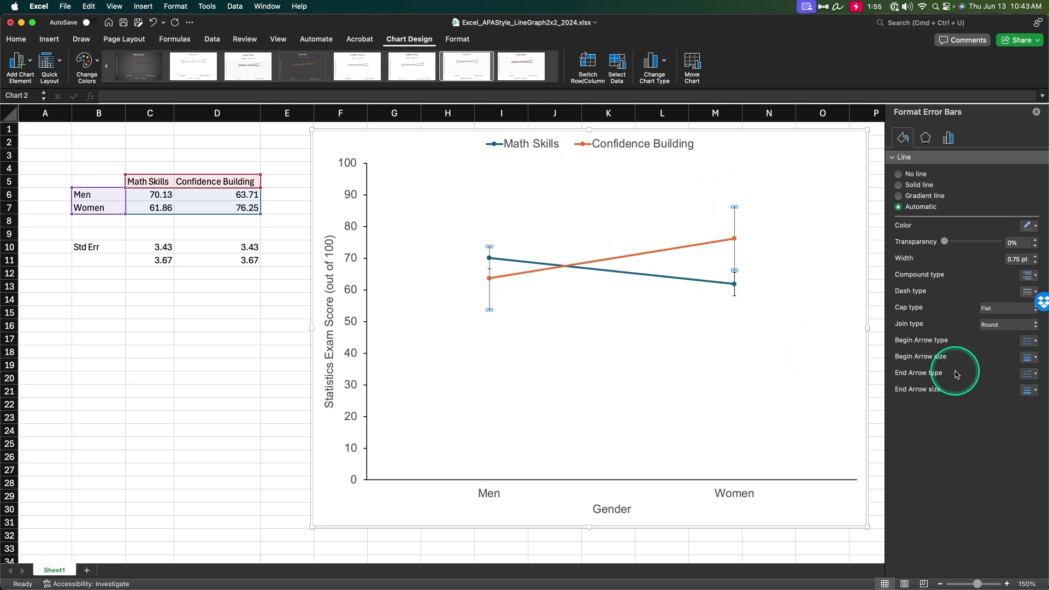
click(1029, 227)
click(964, 261)
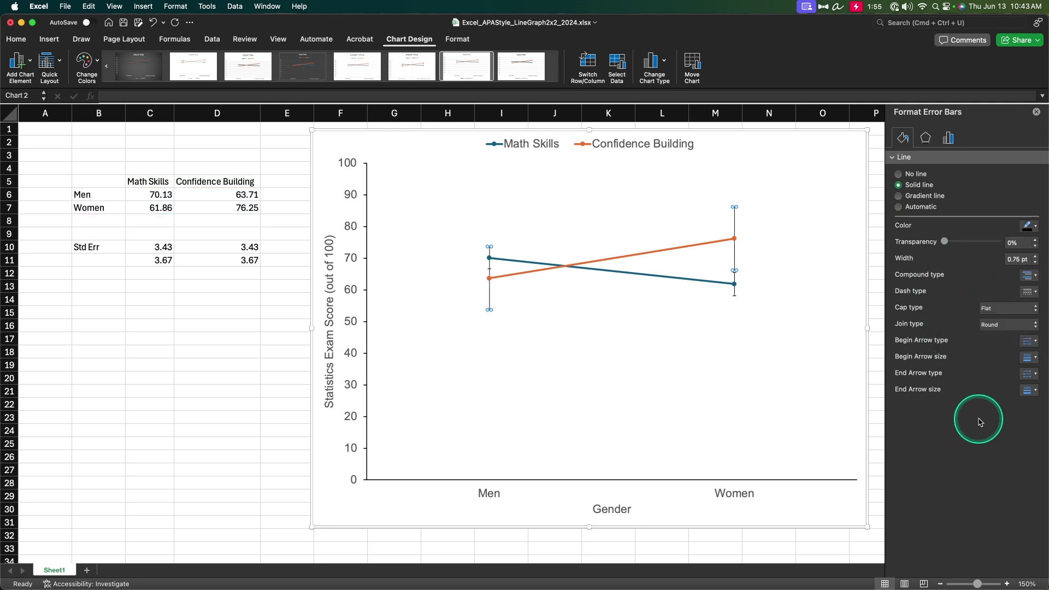
Give the Confidence Building error bars a custom error amount, using cells D10:D11 for both the positive and negative values
click(949, 138)
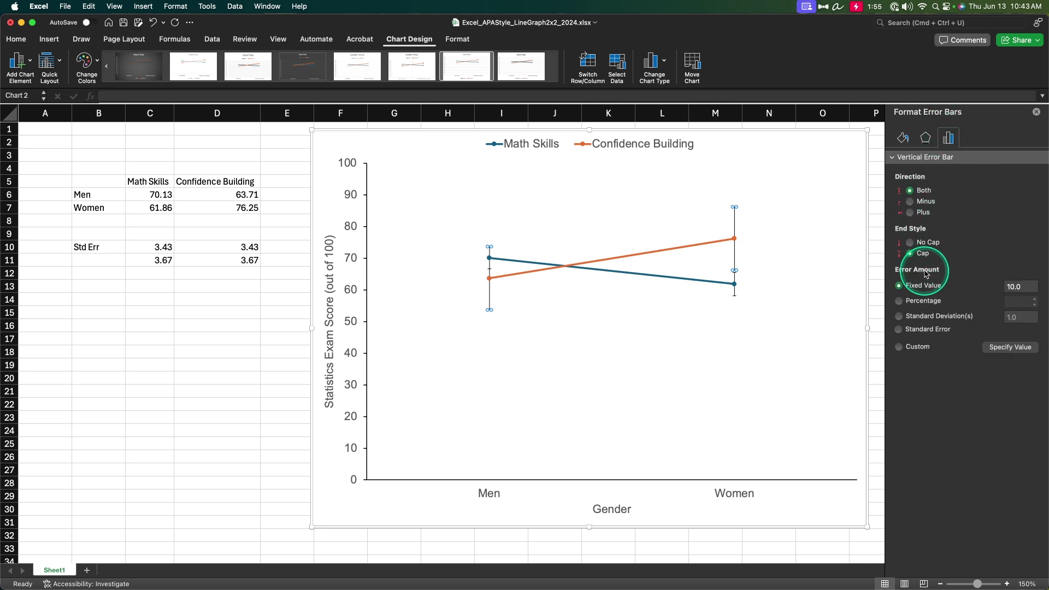
click(916, 348)
click(1010, 347)
click(480, 176)
click(250, 246)
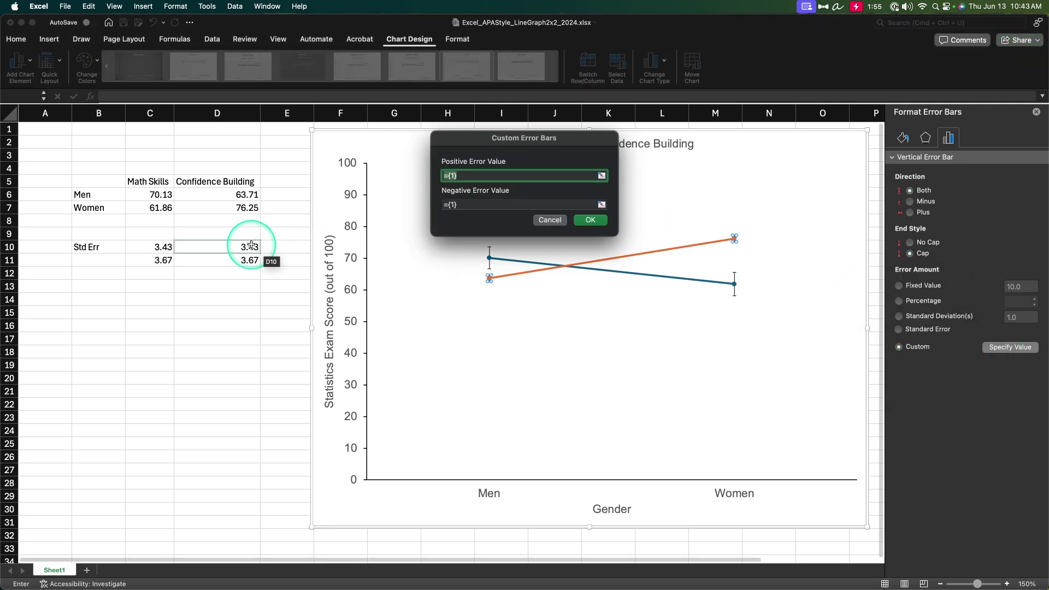
drag(251, 245, 235, 263)
key(Tab)
click(453, 204)
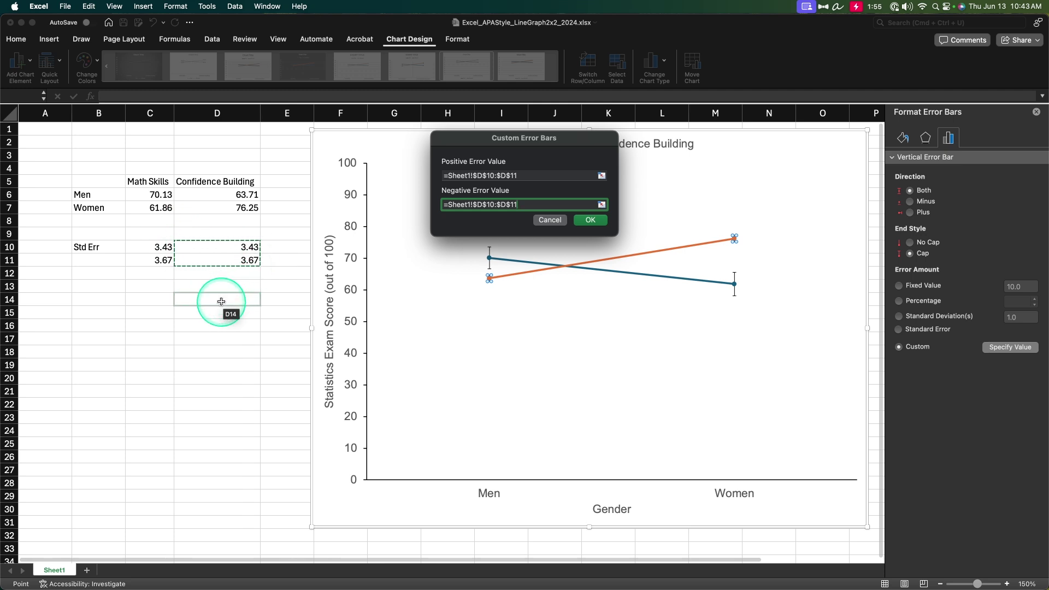
click(595, 220)
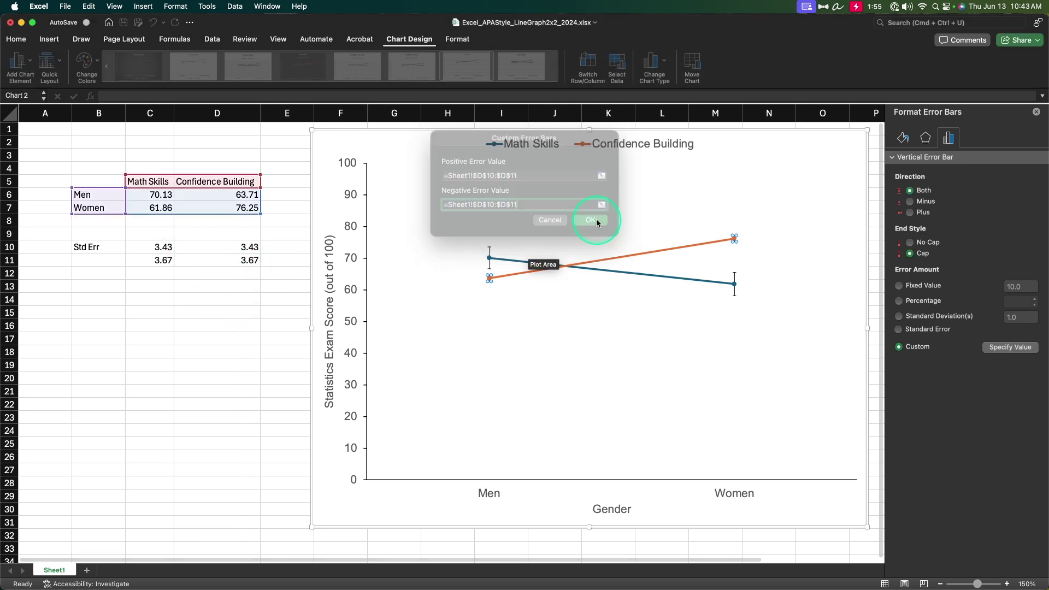
click(448, 526)
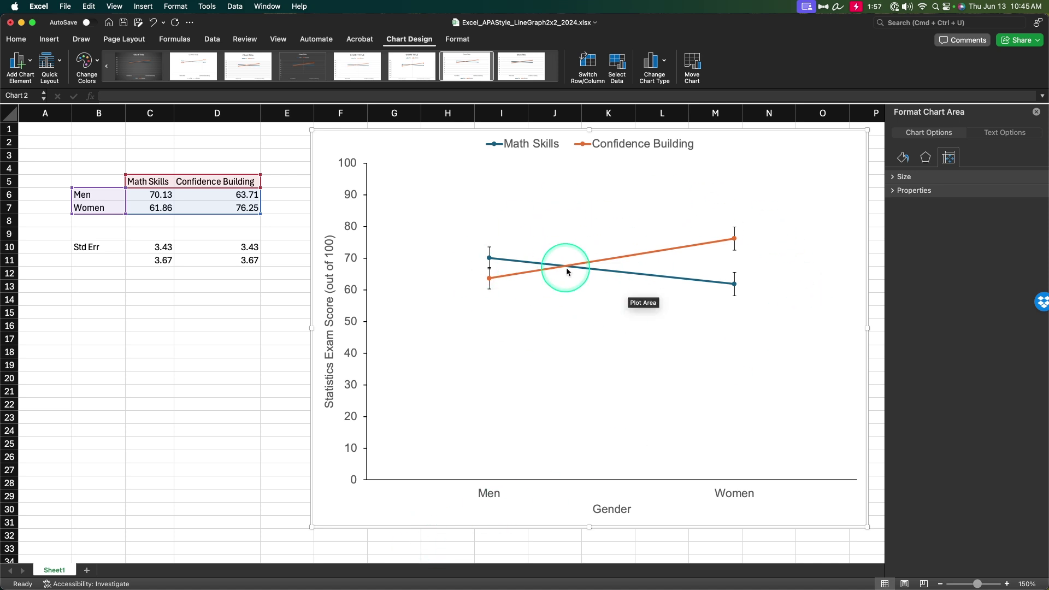
Change the Math Skills series markers to the built-in square type
click(692, 283)
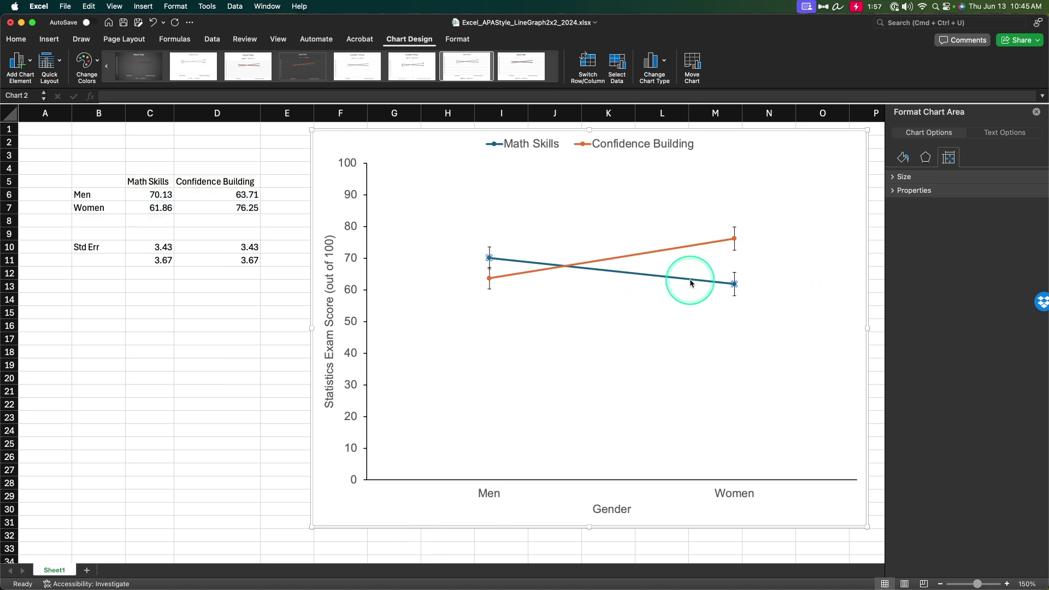
click(903, 137)
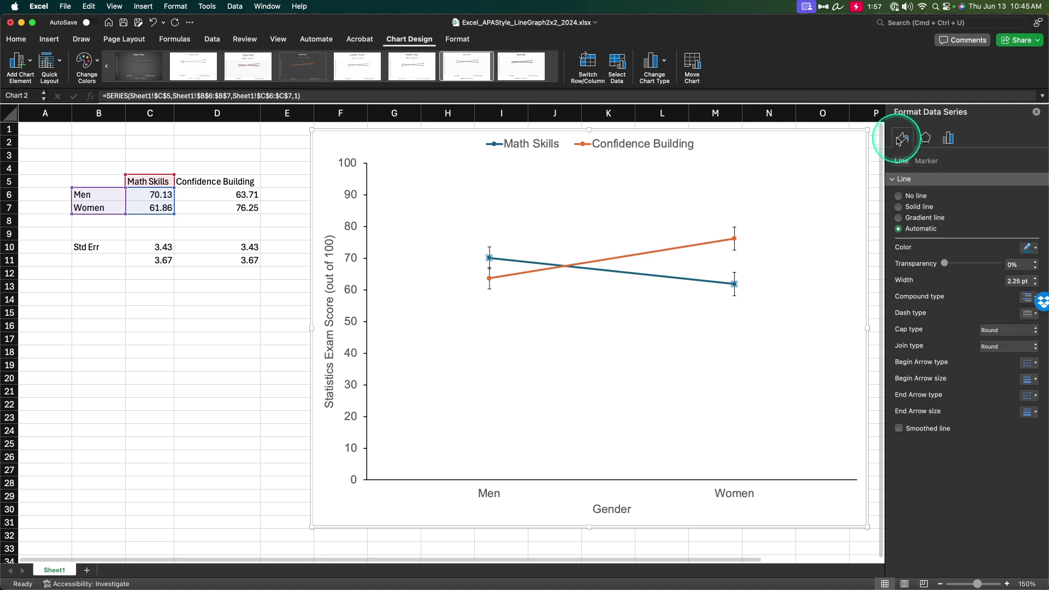
click(926, 160)
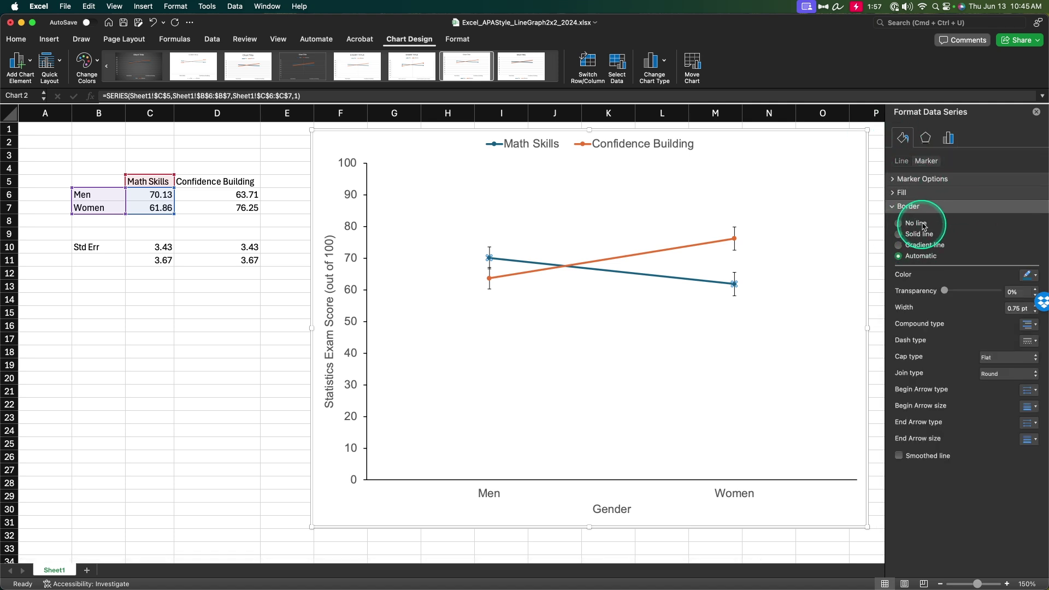
click(923, 183)
click(898, 217)
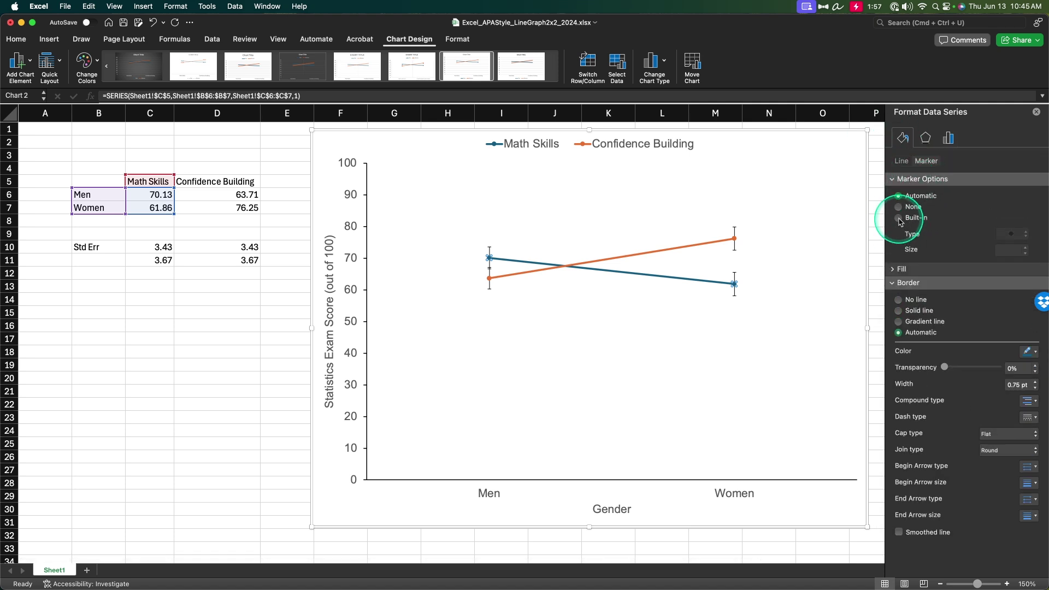
click(1011, 235)
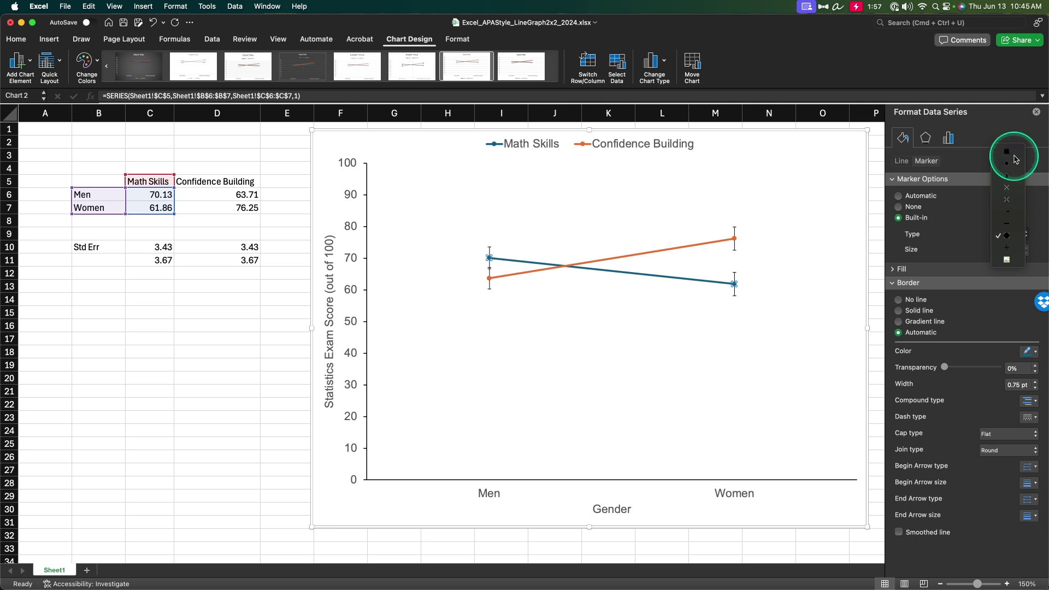
click(968, 266)
click(779, 301)
click(490, 155)
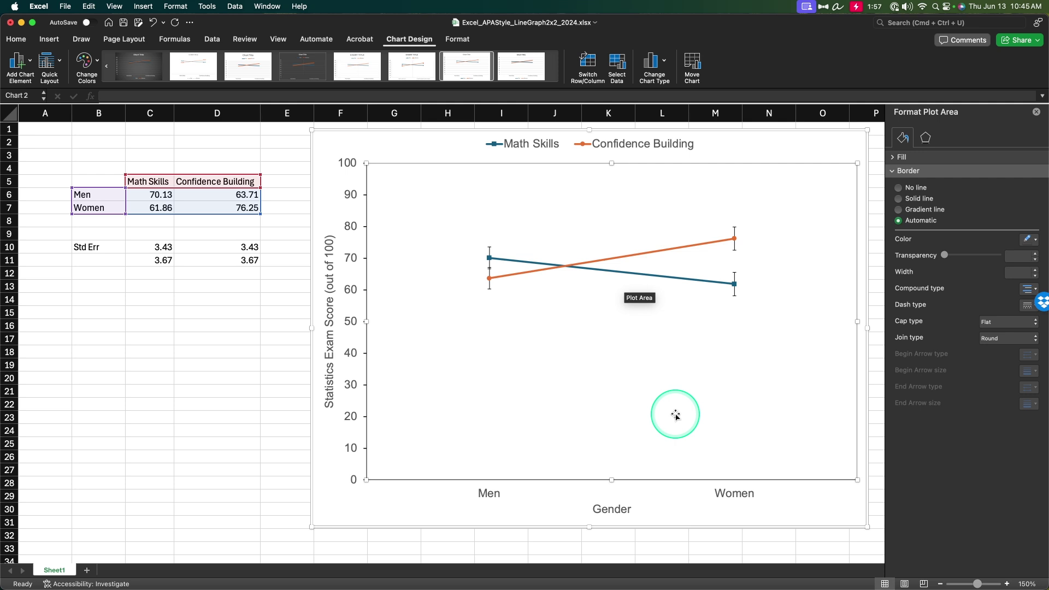
Remove the markers from the Math Skills series, close the formatting pane and deselect the chart
click(735, 284)
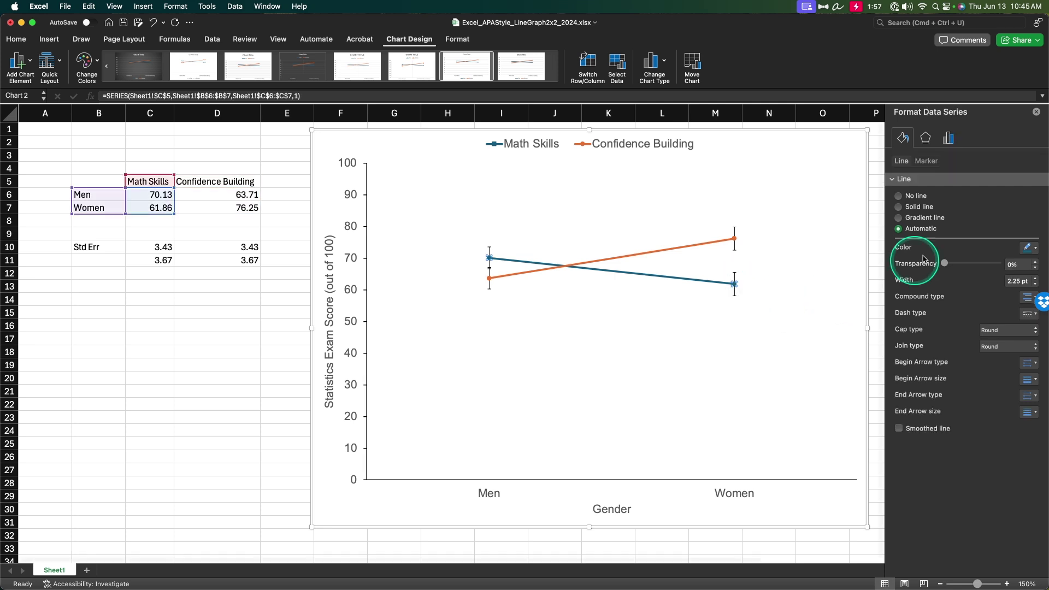
click(926, 161)
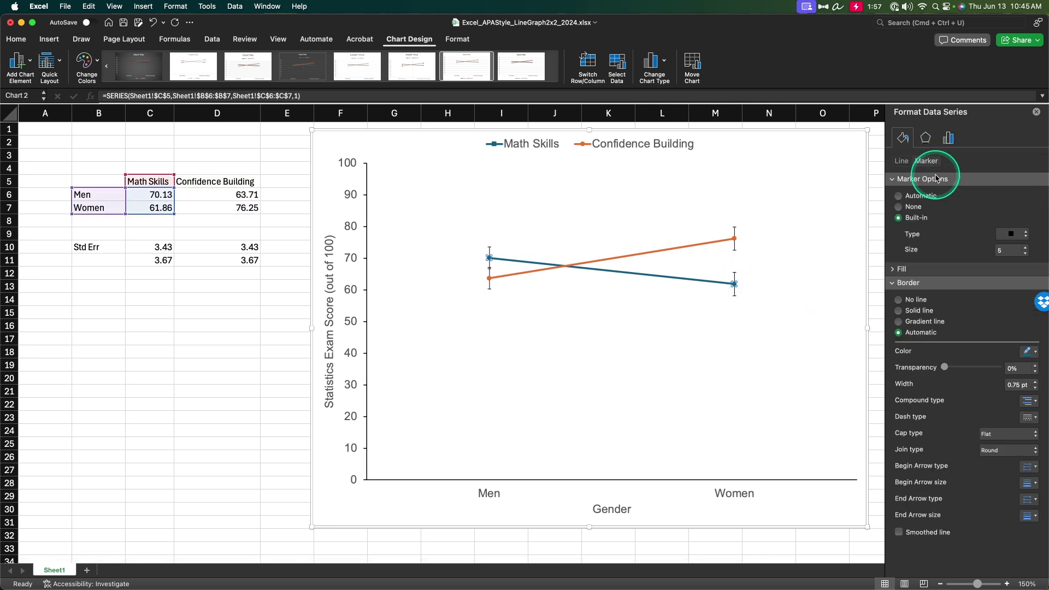
click(898, 206)
click(808, 237)
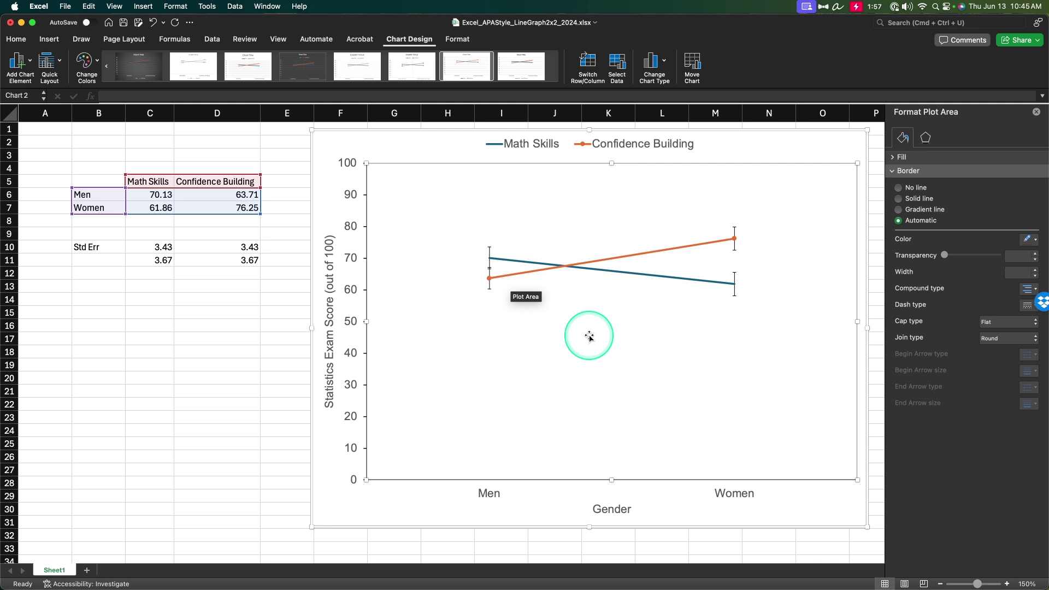
click(1036, 112)
click(173, 449)
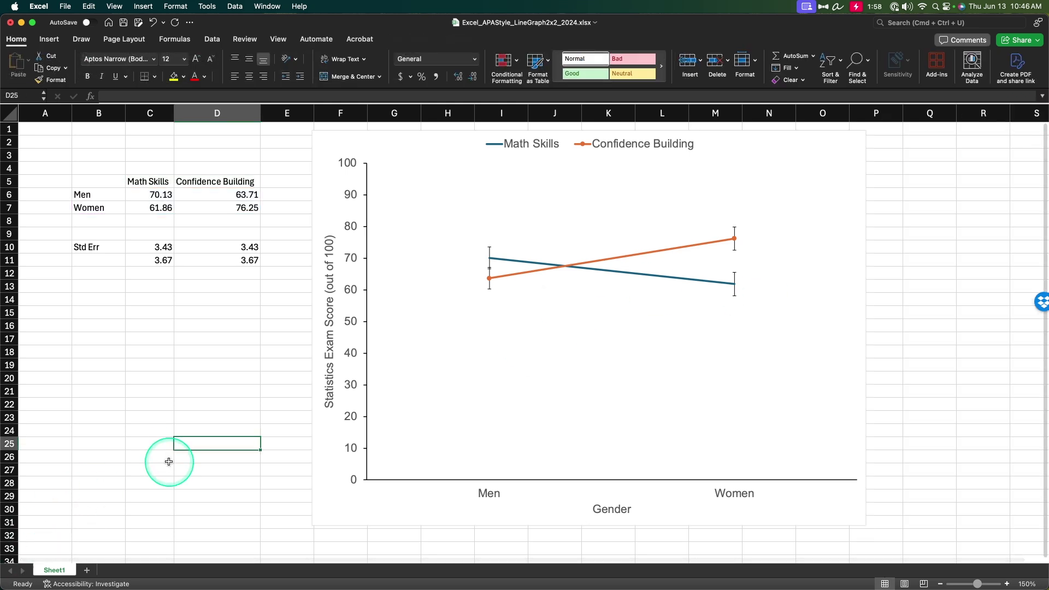
Bring back the markers on the Math Skills series as round points and deselect the chart
double_click(734, 284)
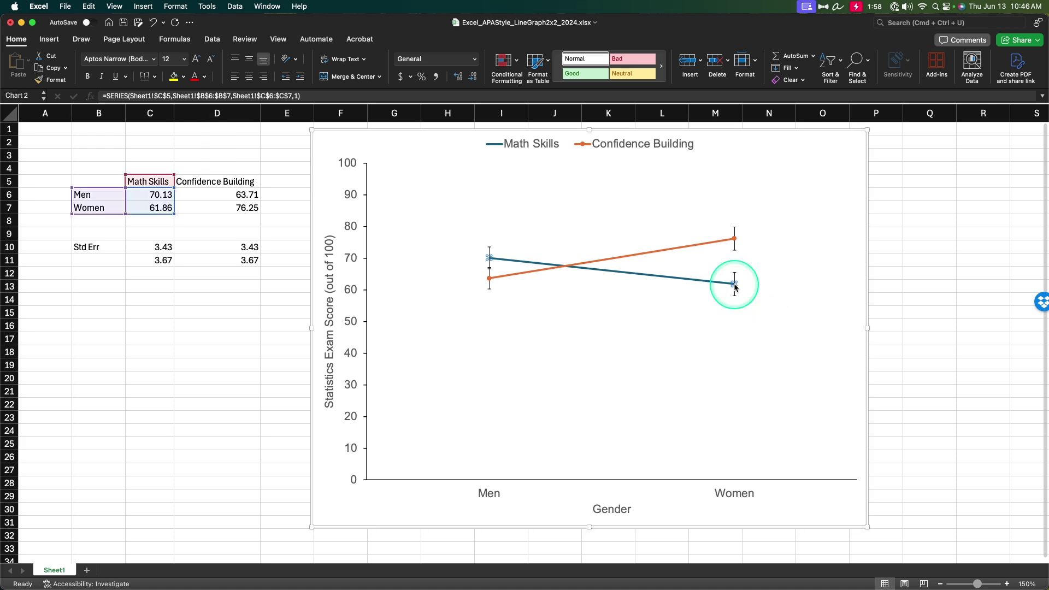
click(905, 138)
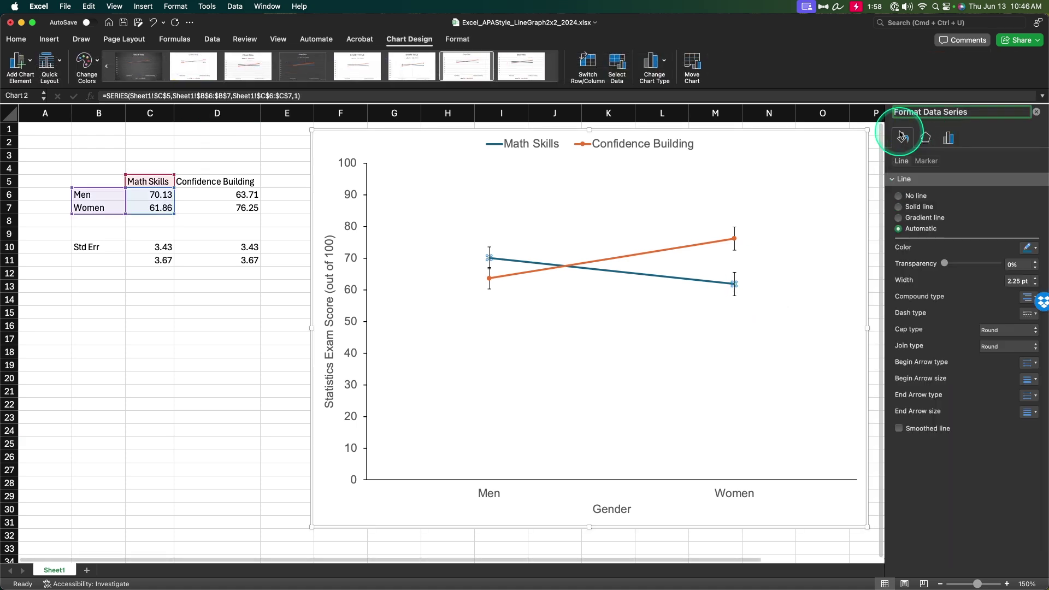
click(925, 161)
click(911, 218)
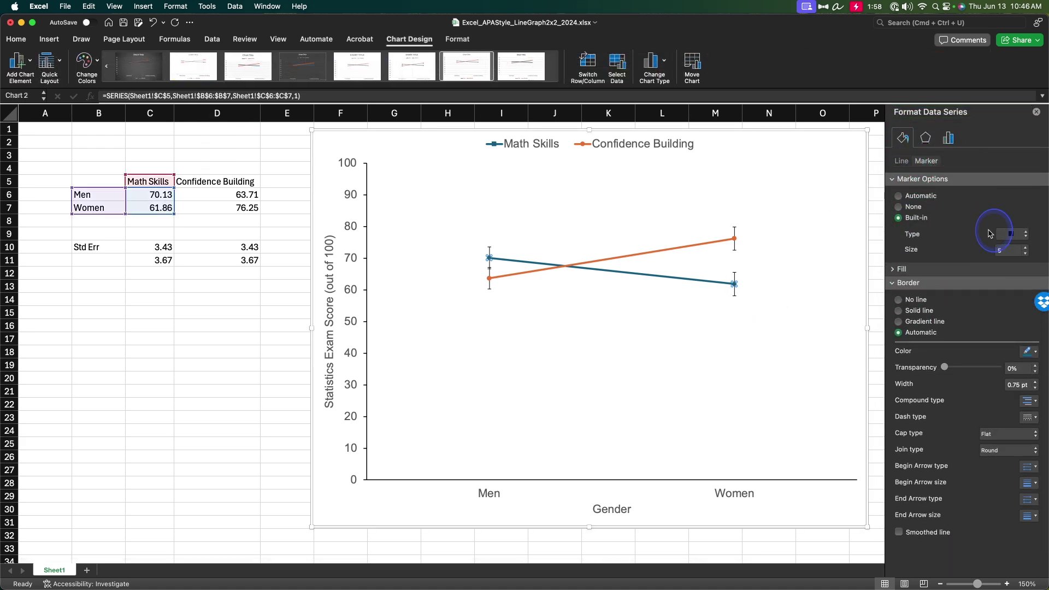
click(199, 309)
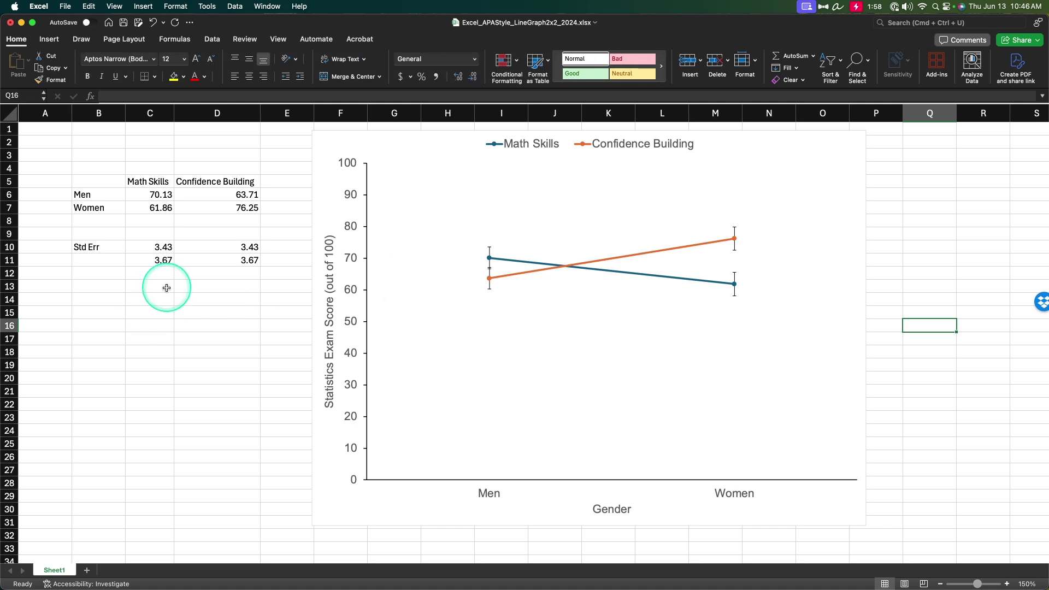